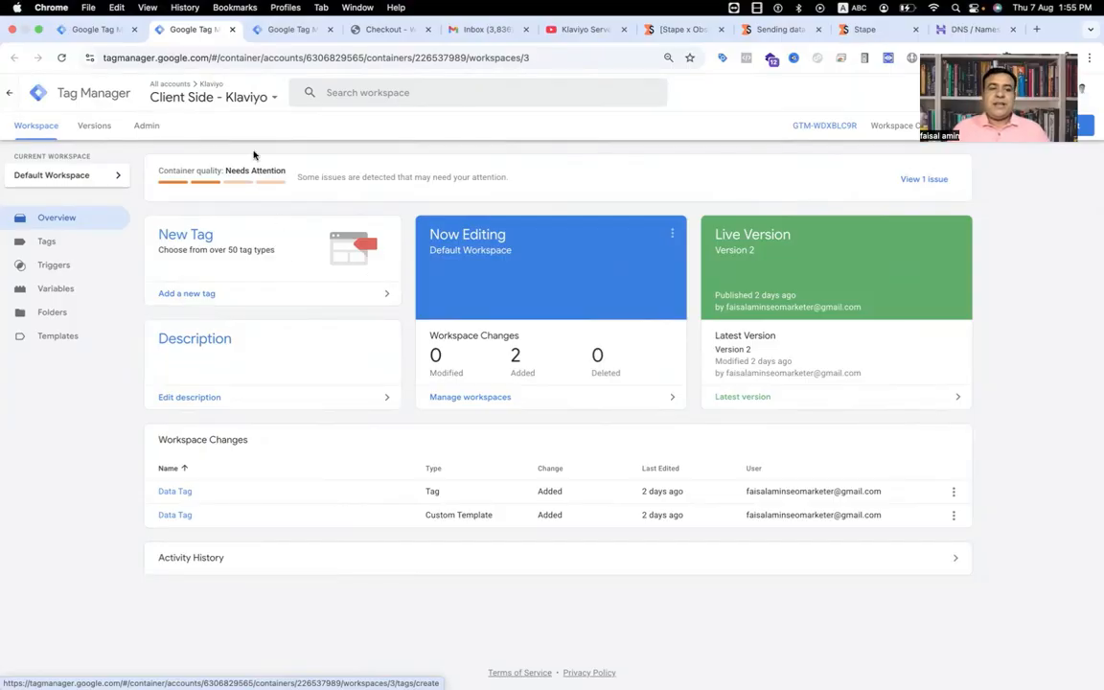
Step: Review the clients of the server-side Klaviyo container alongside the overview of the client-side container
{"action": "left_click", "coordinate": [273, 30]}
{"action": "left_click", "coordinate": [99, 278]}
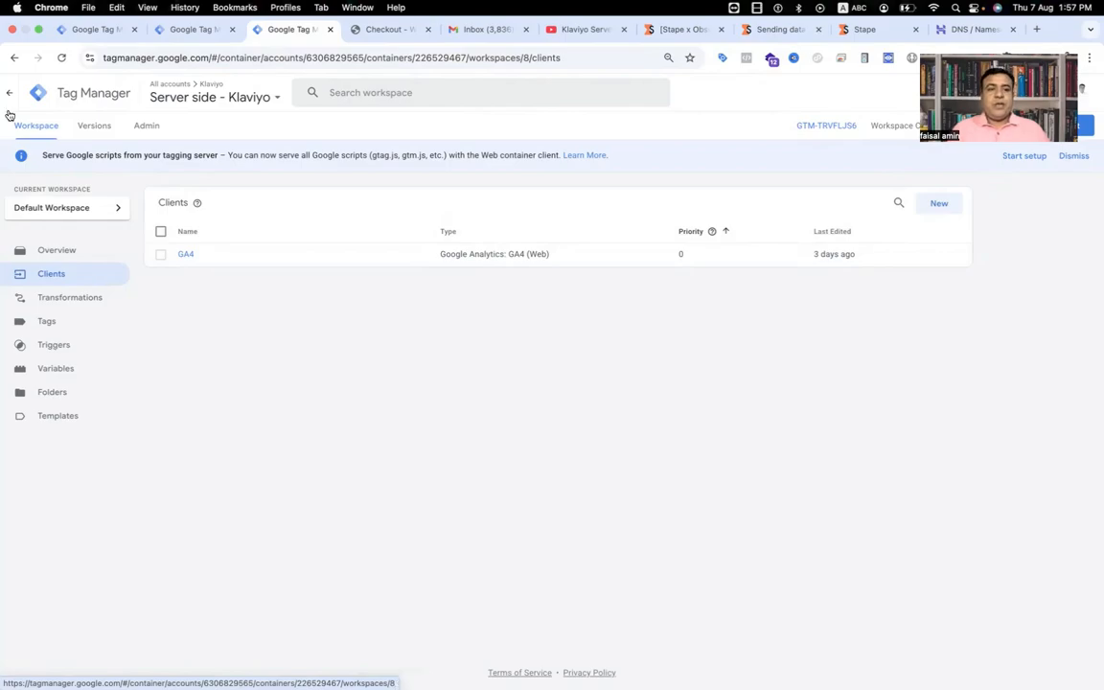
{"action": "left_click", "coordinate": [198, 27]}
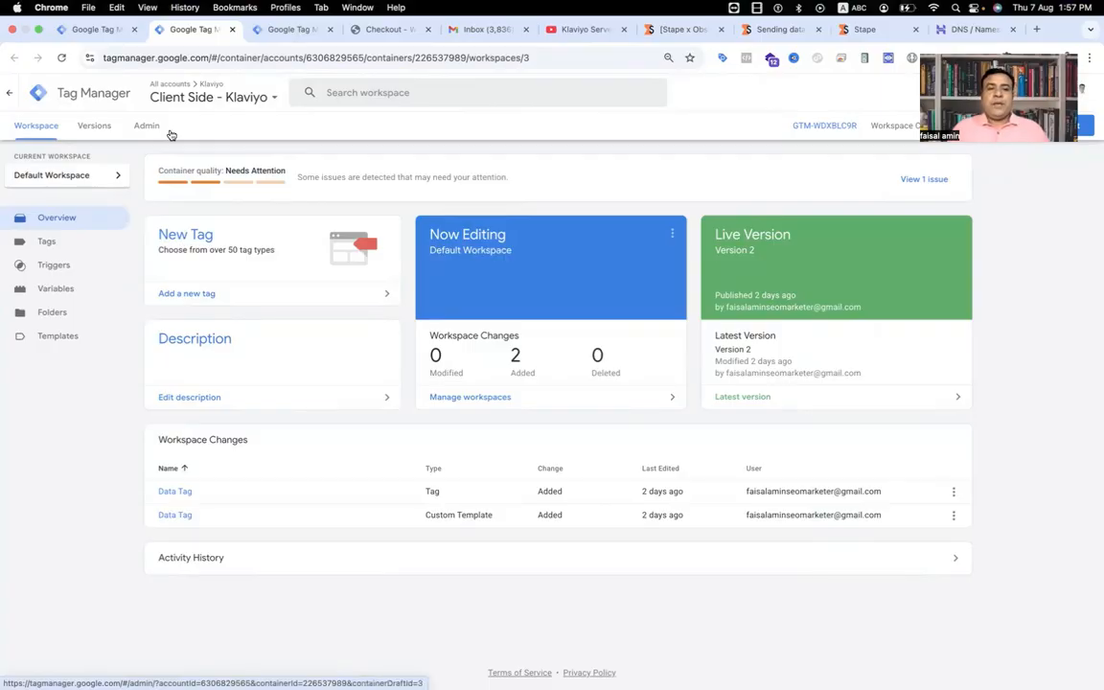
{"action": "key", "text": "ctrl+Tab"}
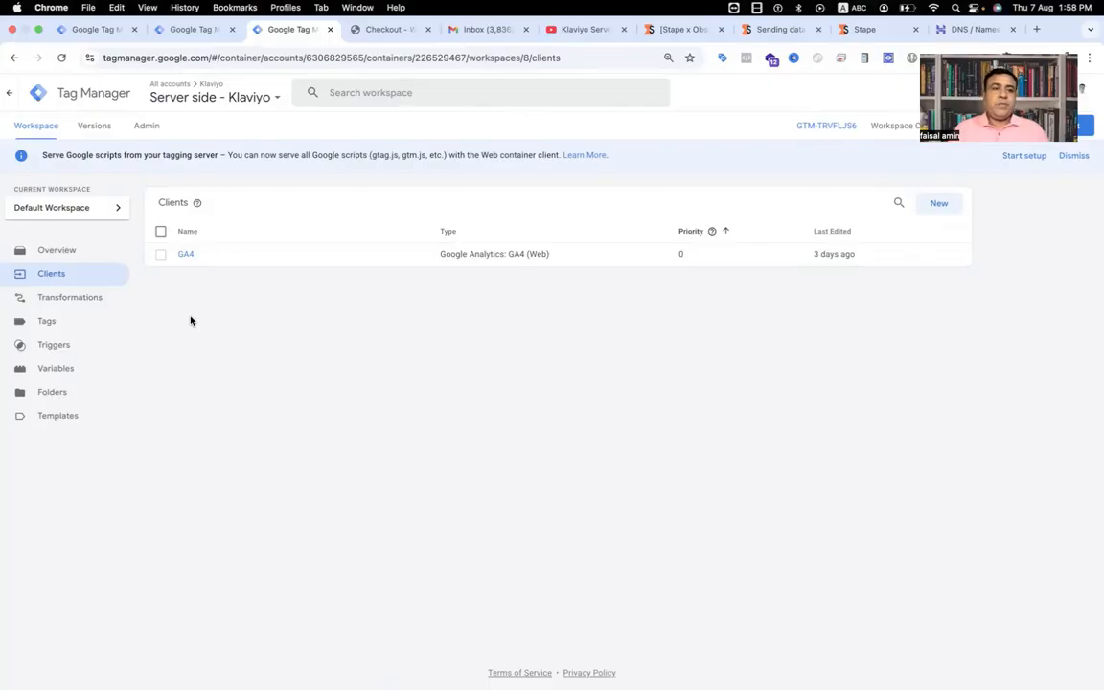
Step: Switch to the demo store's order-received page and go to the store's home page
{"action": "left_click", "coordinate": [188, 29]}
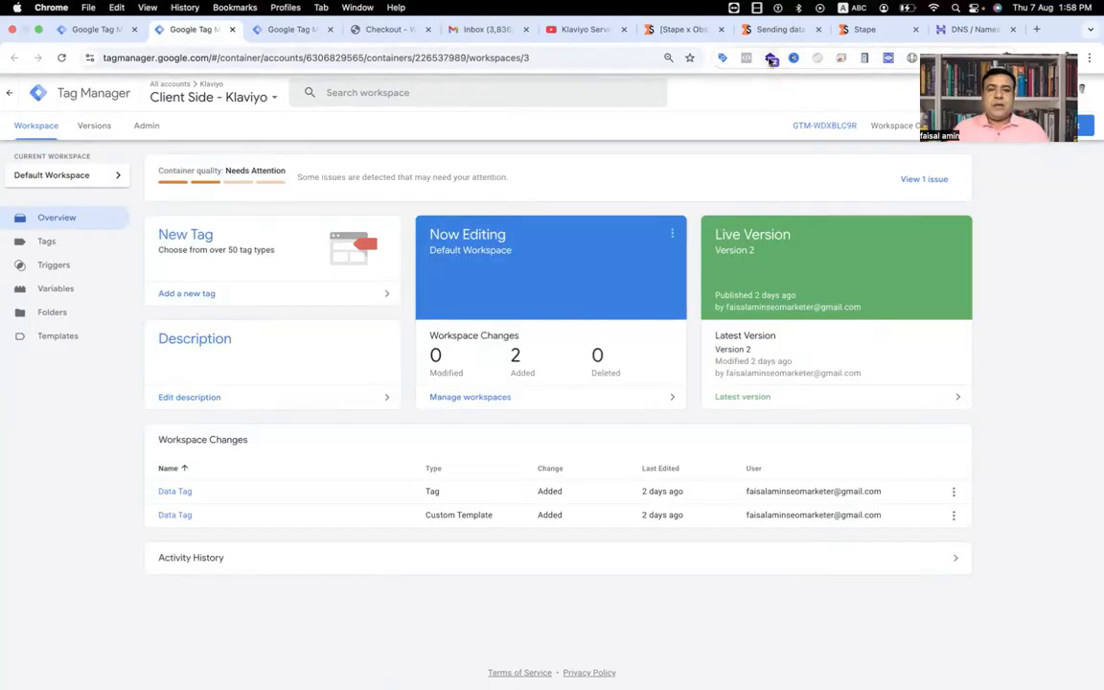
{"action": "left_click", "coordinate": [402, 31]}
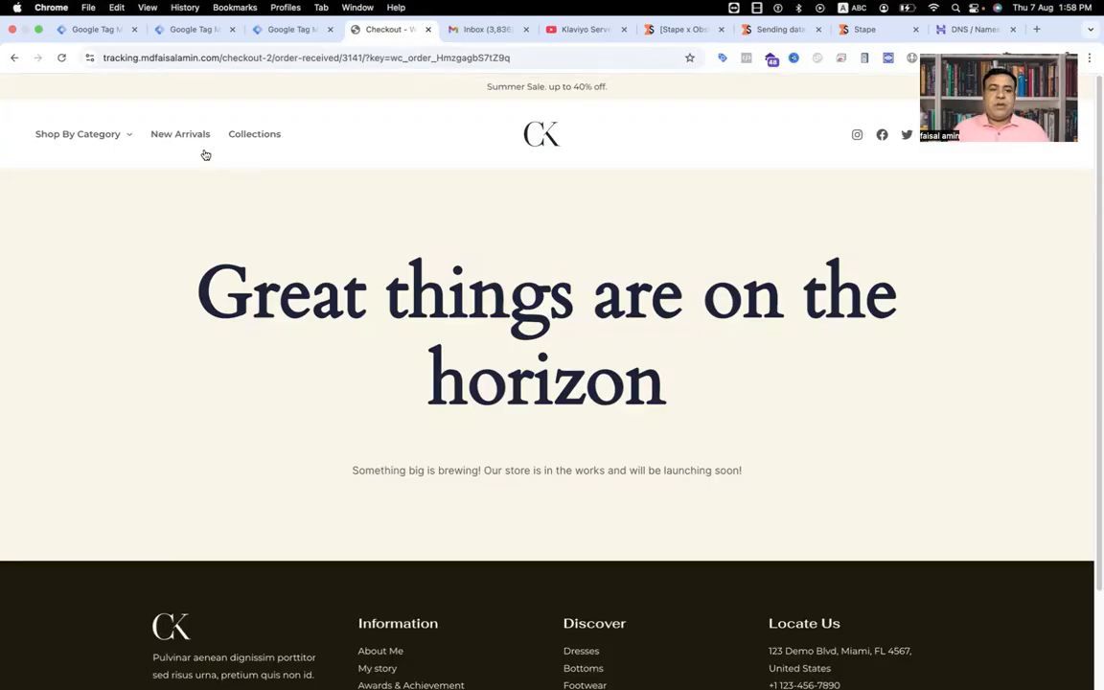
{"action": "left_click", "coordinate": [551, 144]}
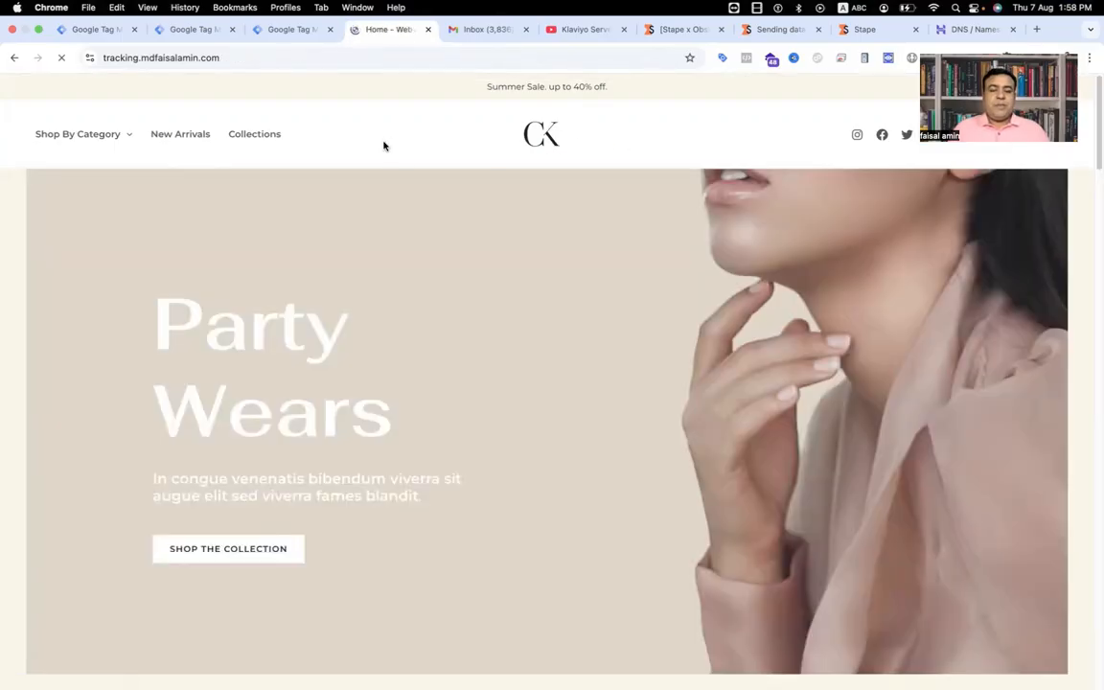
Step: In the client-side Klaviyo container, inspect the existing Data Tag and delete it from the tags
{"action": "left_click", "coordinate": [194, 31]}
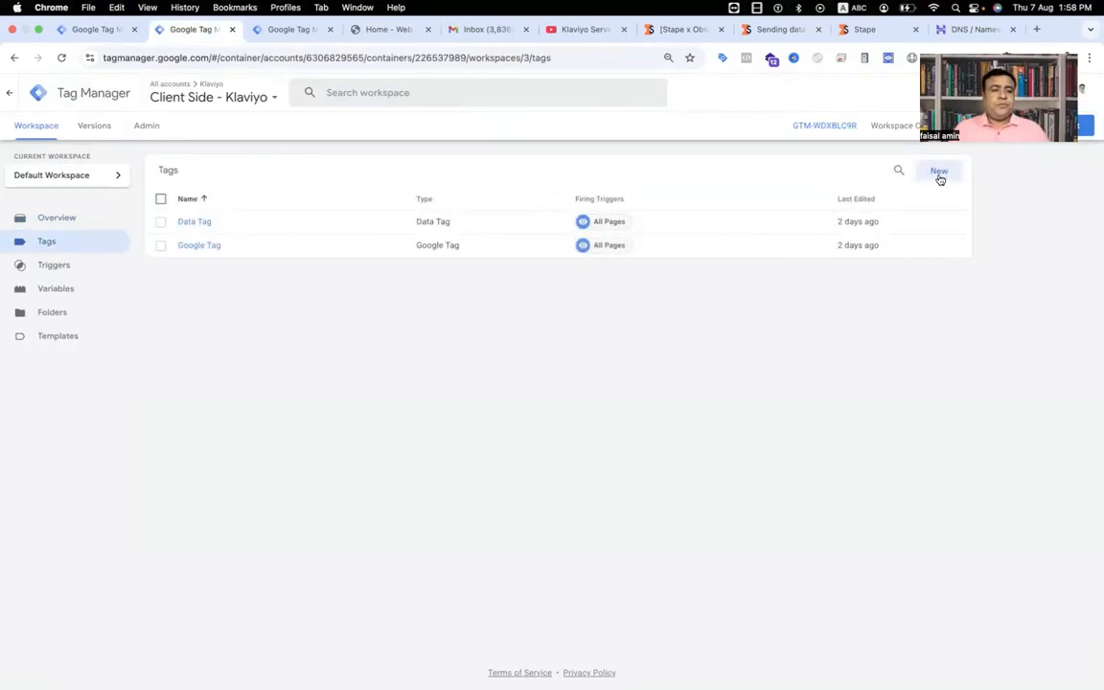
{"action": "left_click", "coordinate": [182, 224]}
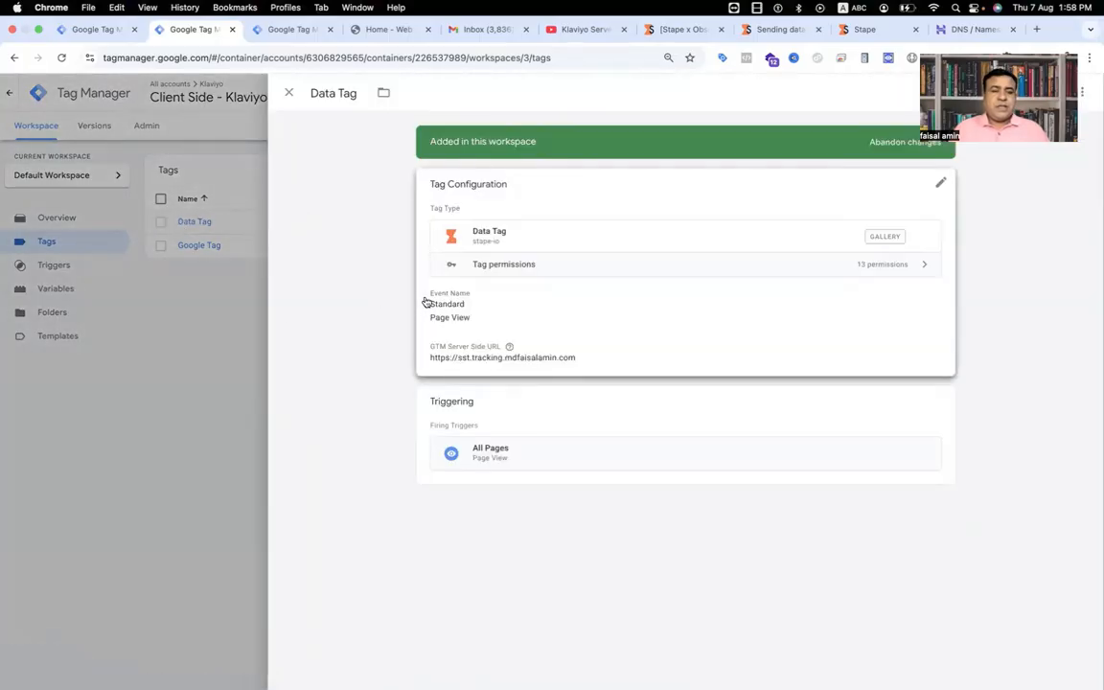
{"action": "left_click", "coordinate": [289, 93]}
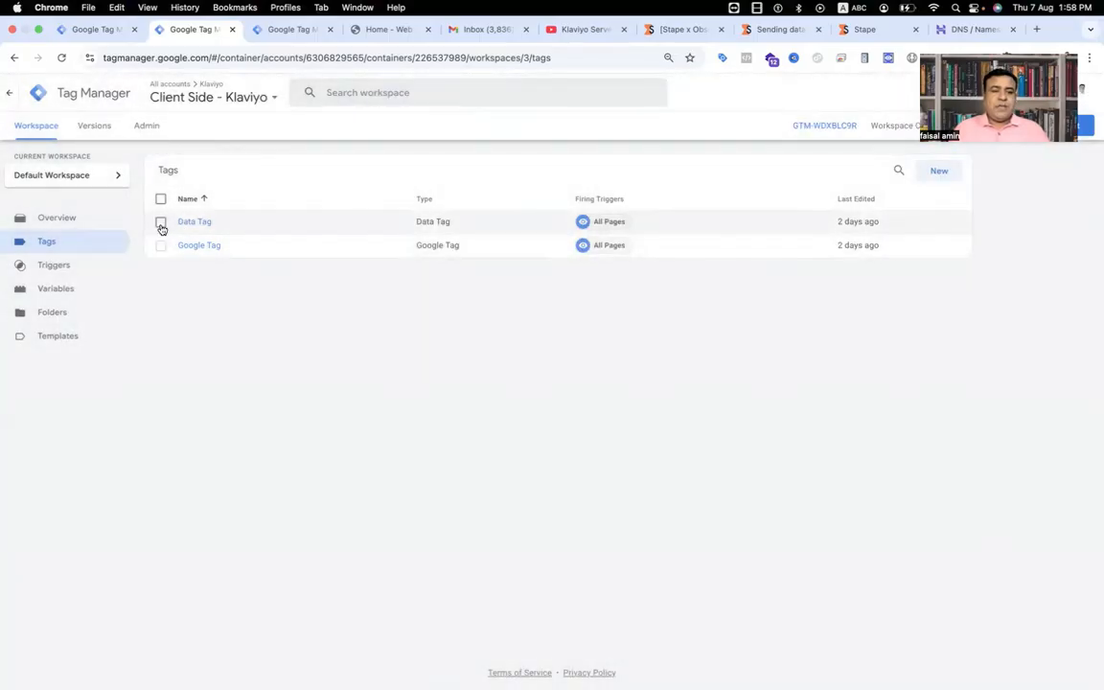
{"action": "left_click", "coordinate": [161, 223]}
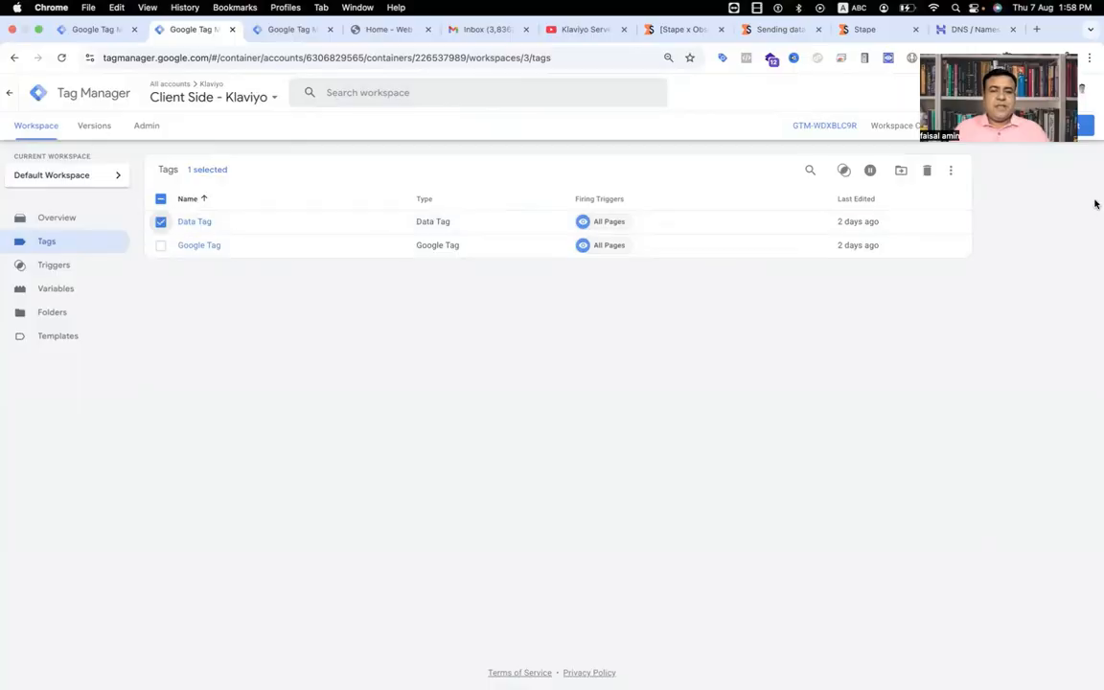
{"action": "left_click", "coordinate": [927, 173]}
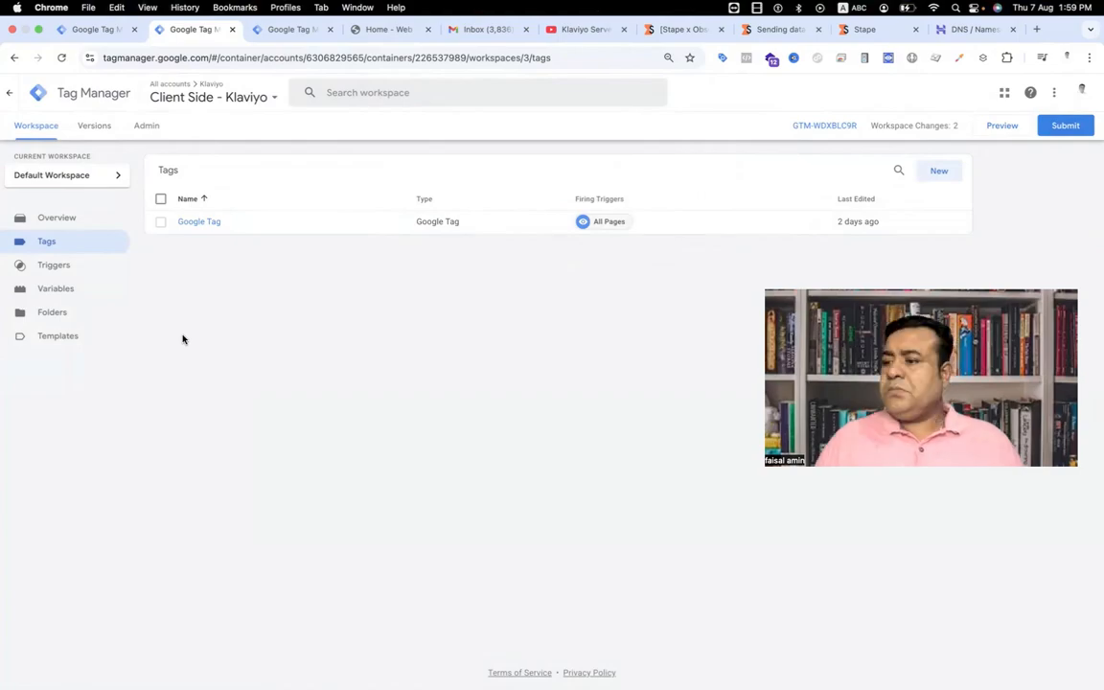
Step: Search the community tag template gallery for the Data Tag template by stape-io and close the gallery
{"action": "left_click", "coordinate": [72, 337]}
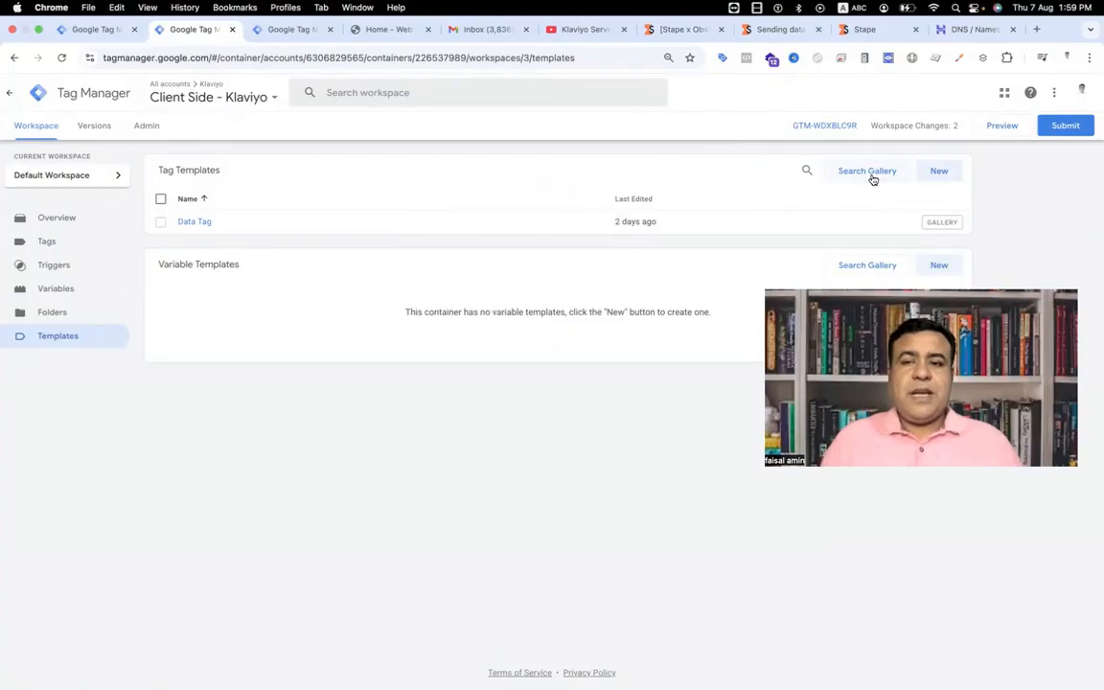
{"action": "left_click", "coordinate": [868, 171]}
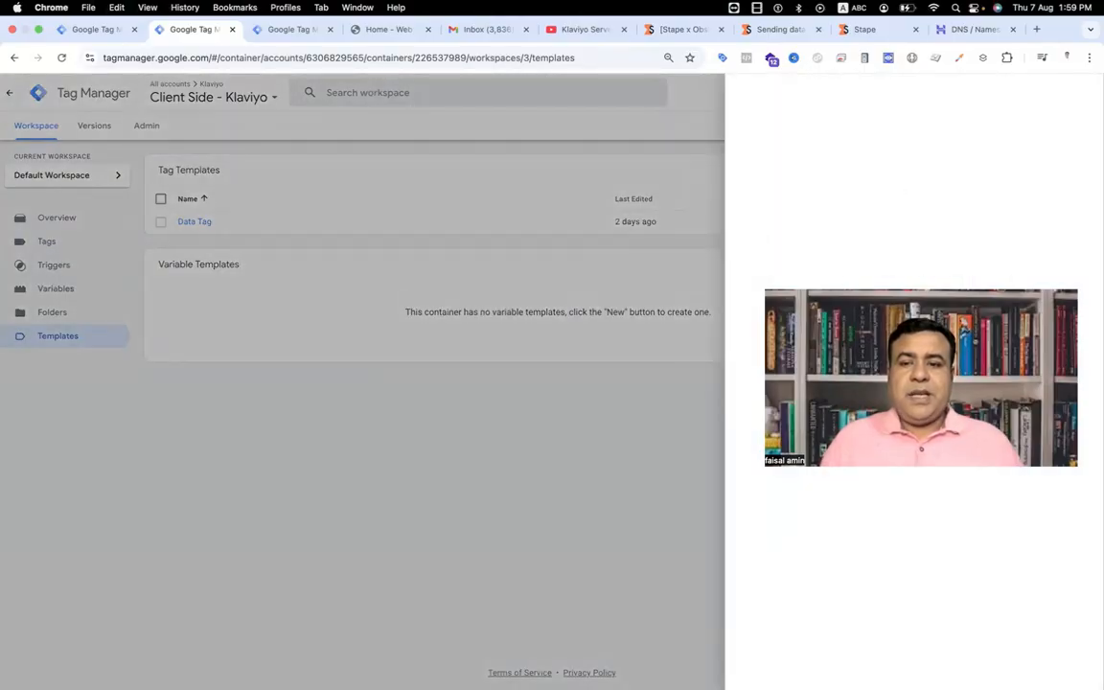
{"action": "left_click", "coordinate": [1077, 92]}
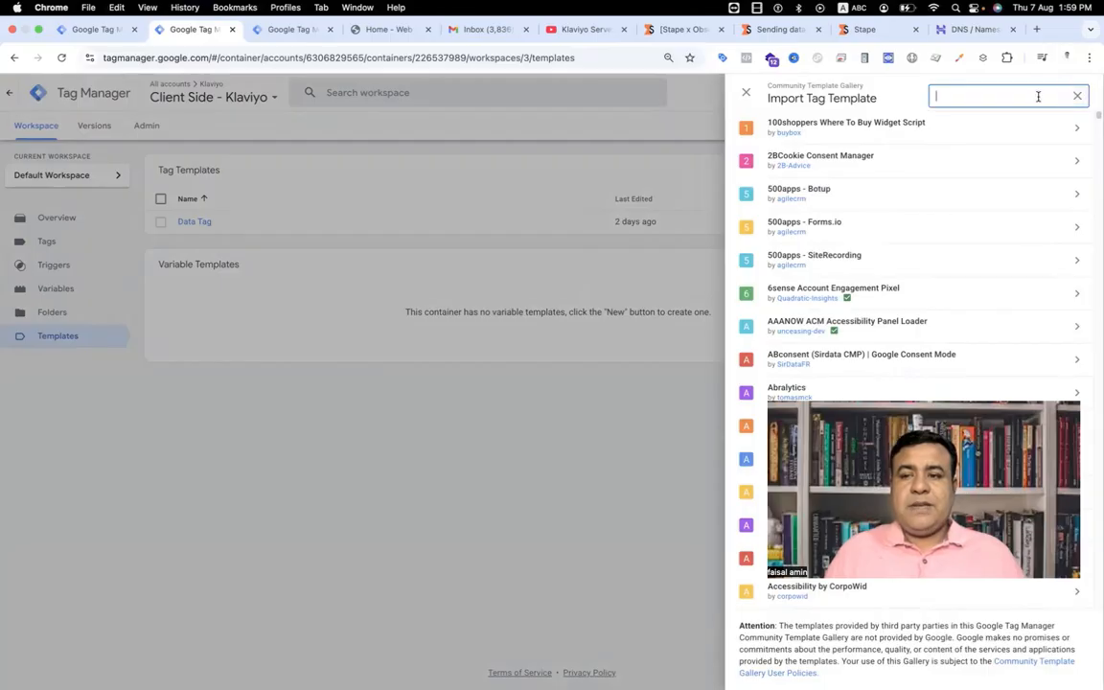
{"action": "type", "text": "data ta"}
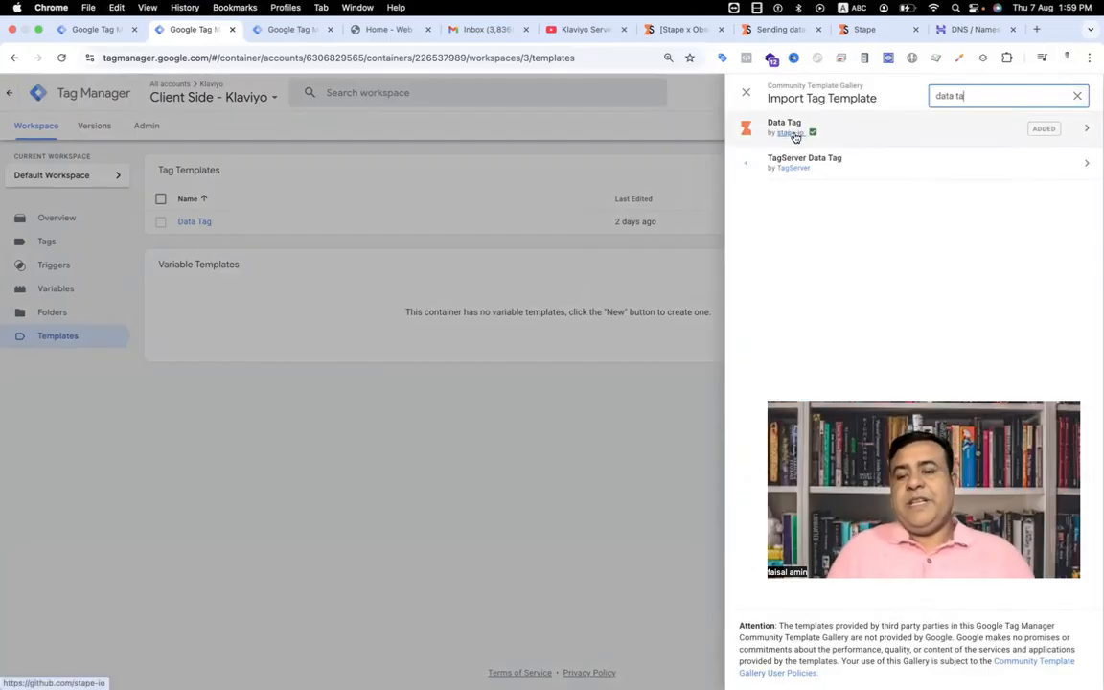
{"action": "left_click", "coordinate": [746, 92]}
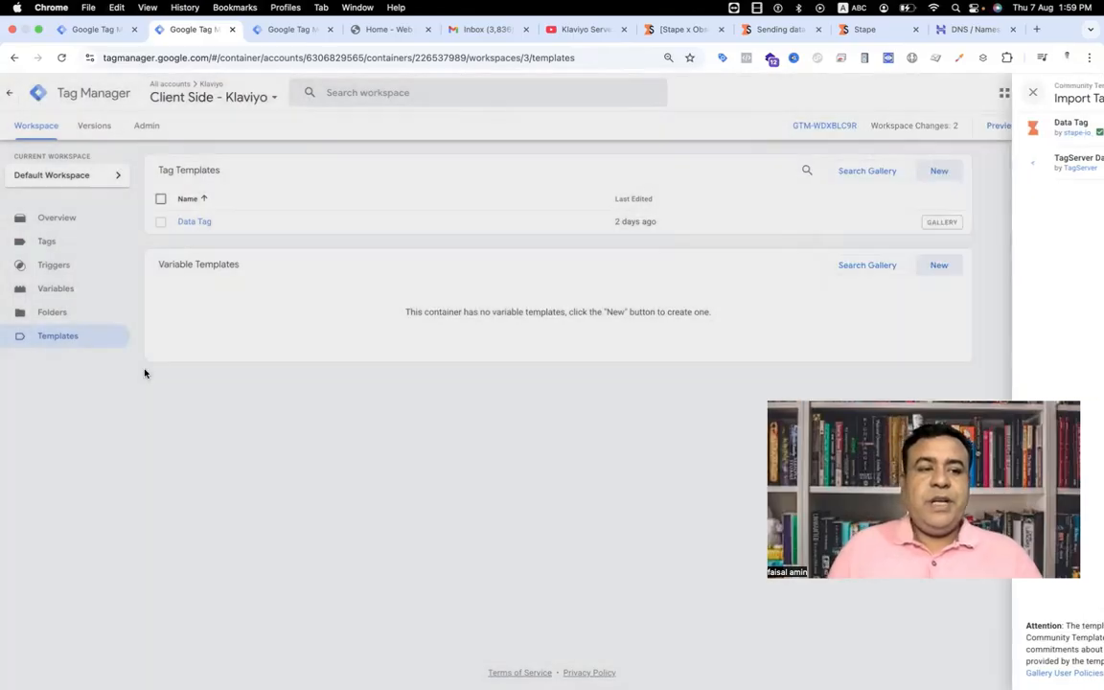
Step: Create a new tag using the Data Tag type by stape-io
{"action": "left_click", "coordinate": [94, 244]}
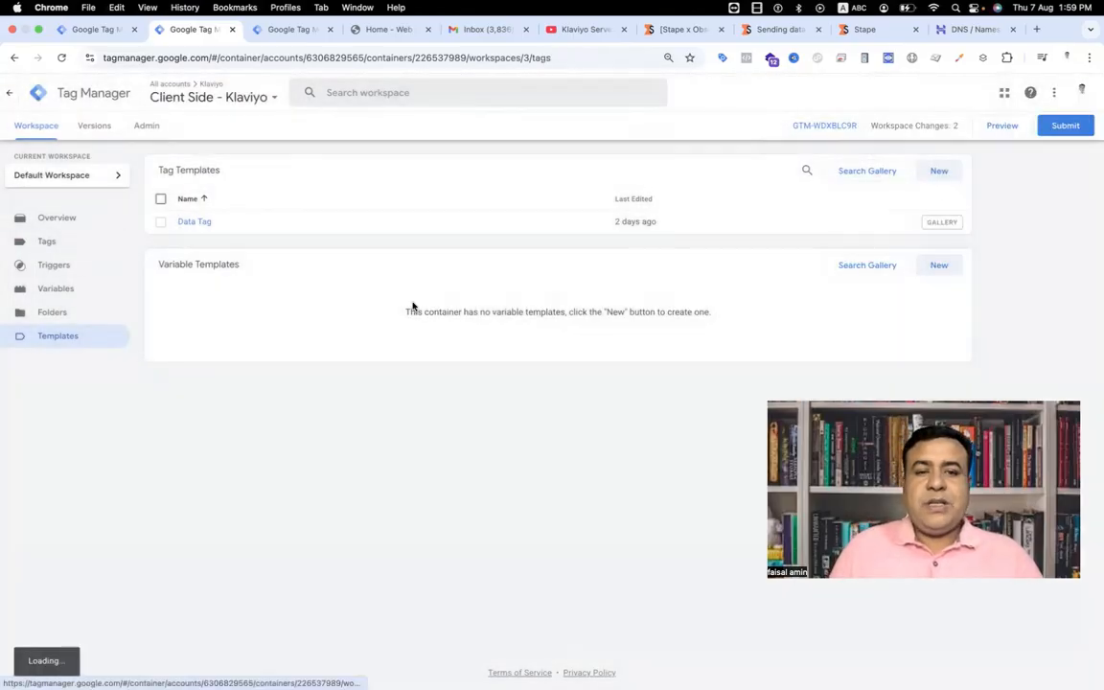
{"action": "left_click", "coordinate": [938, 173]}
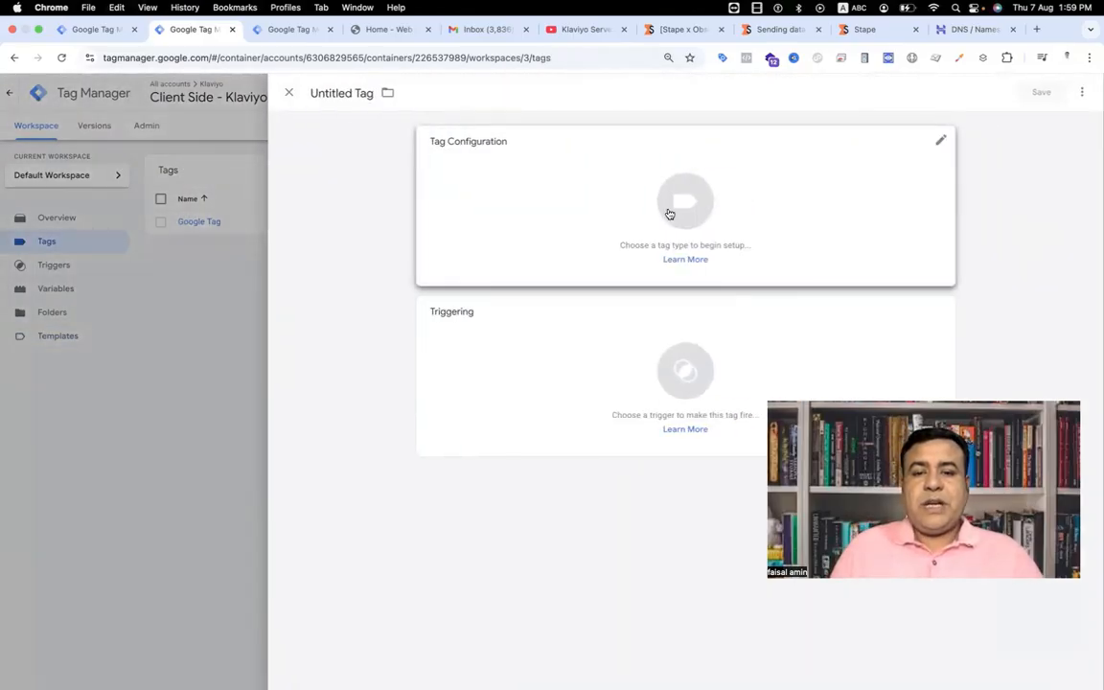
{"action": "left_click", "coordinate": [668, 215]}
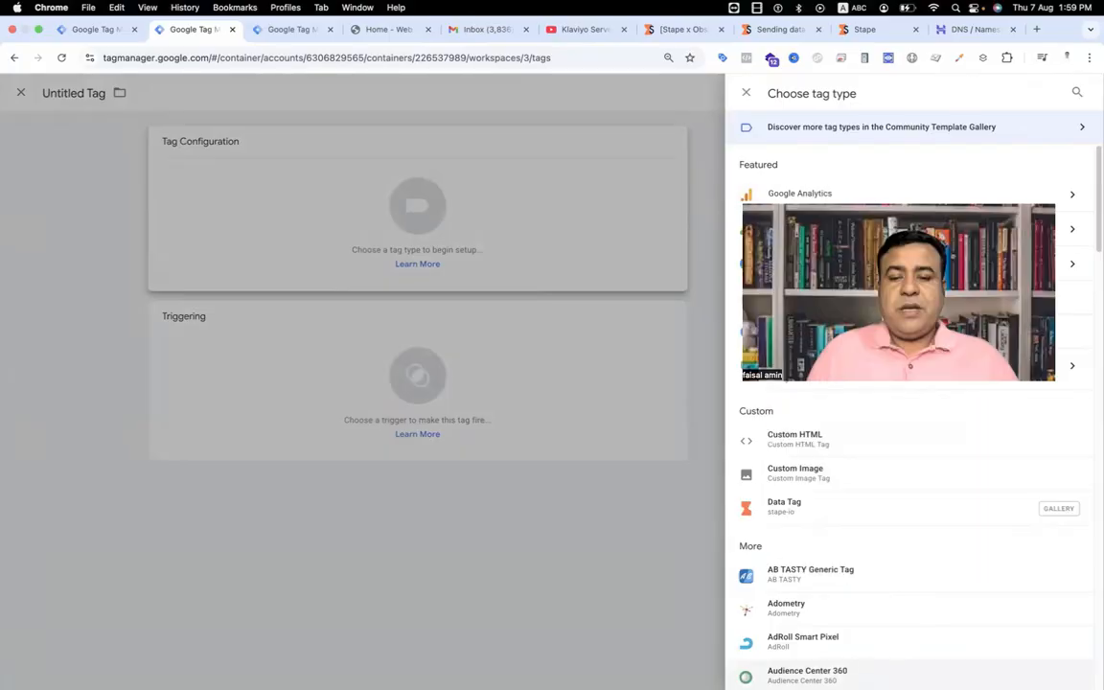
{"action": "left_click", "coordinate": [850, 508]}
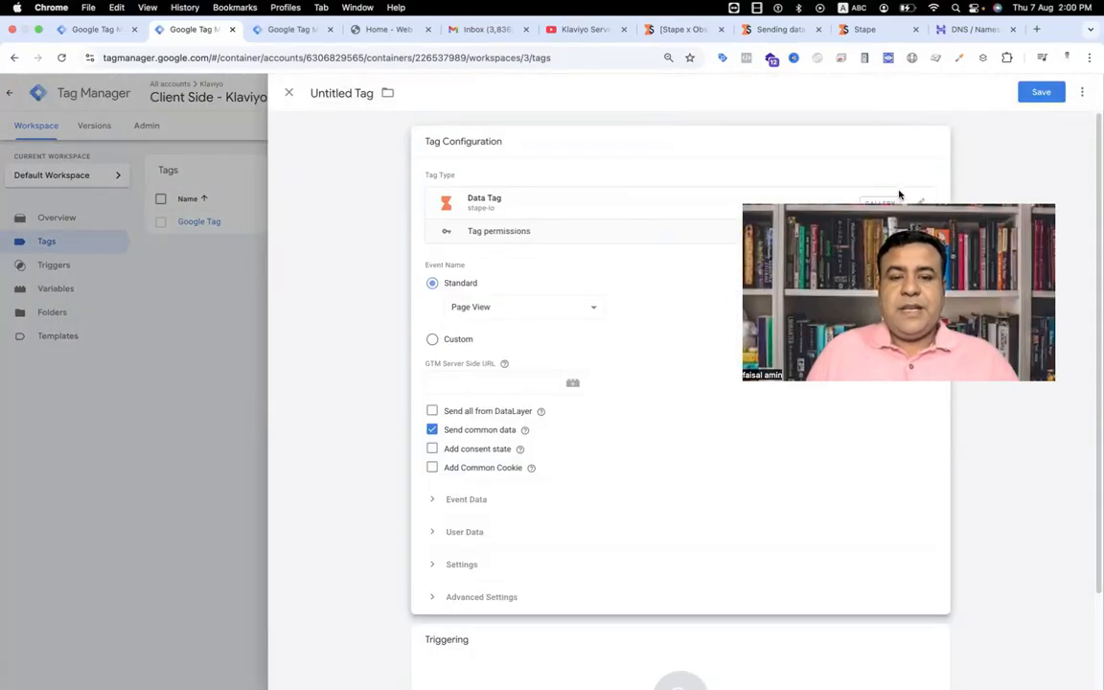
Step: Set the Data Tag's event name to Custom with the {{Event}} built-in variable
{"action": "left_click", "coordinate": [573, 310]}
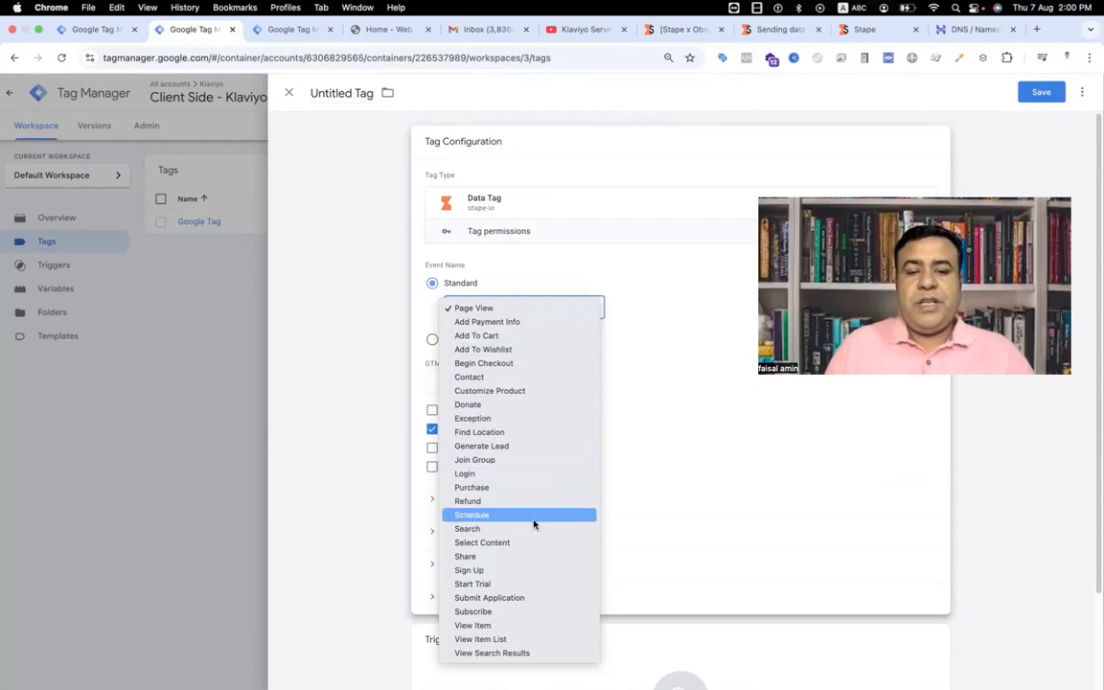
{"action": "left_click", "coordinate": [680, 421]}
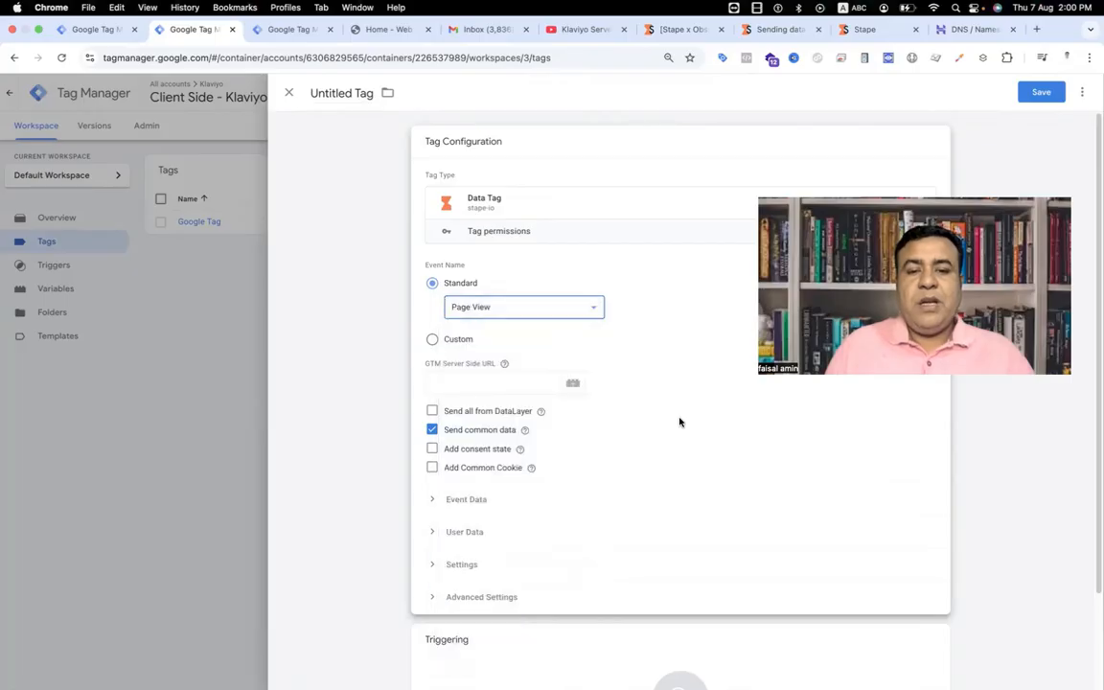
{"action": "left_click", "coordinate": [434, 341]}
{"action": "left_click", "coordinate": [478, 327]}
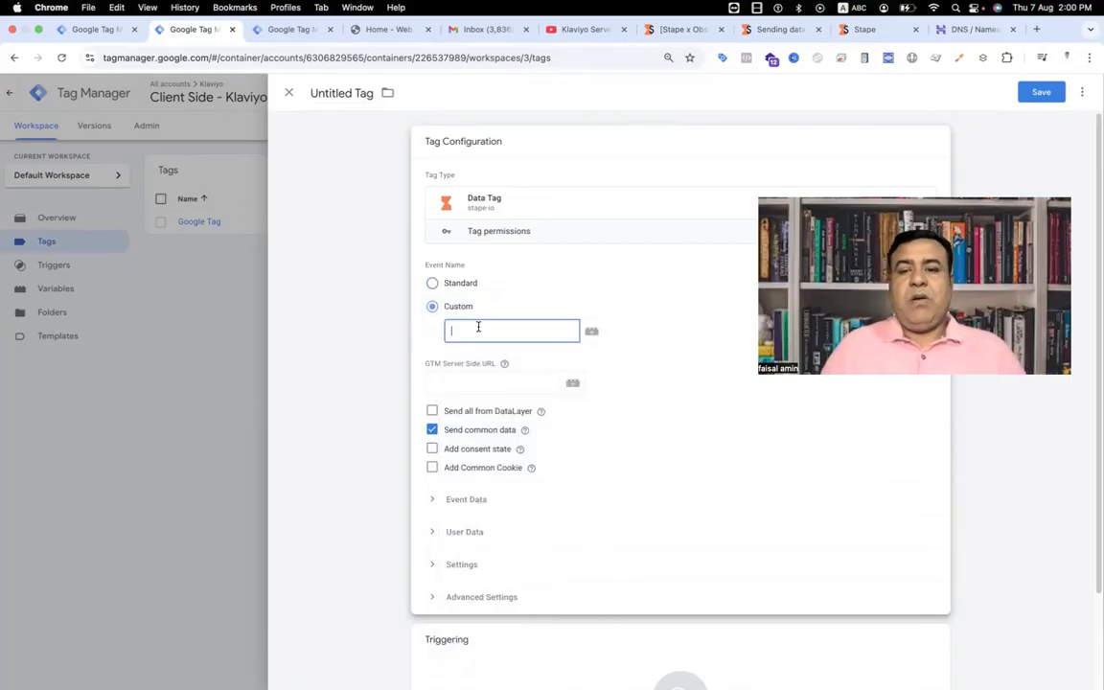
{"action": "type", "text": "{{eve"}
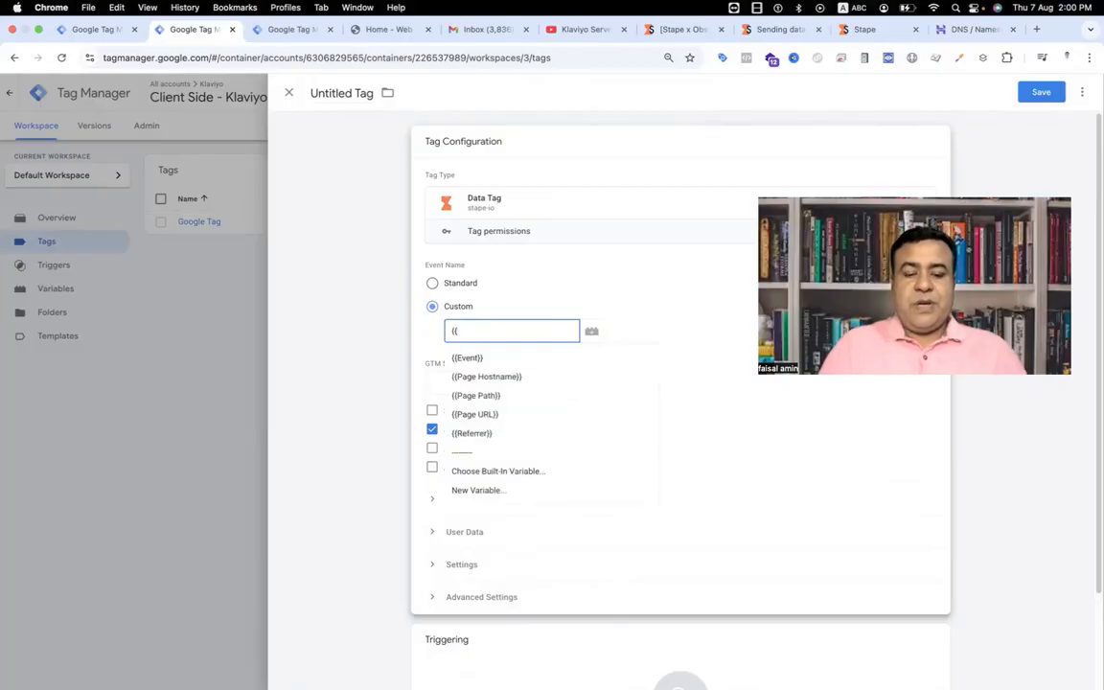
{"action": "left_click", "coordinate": [458, 357]}
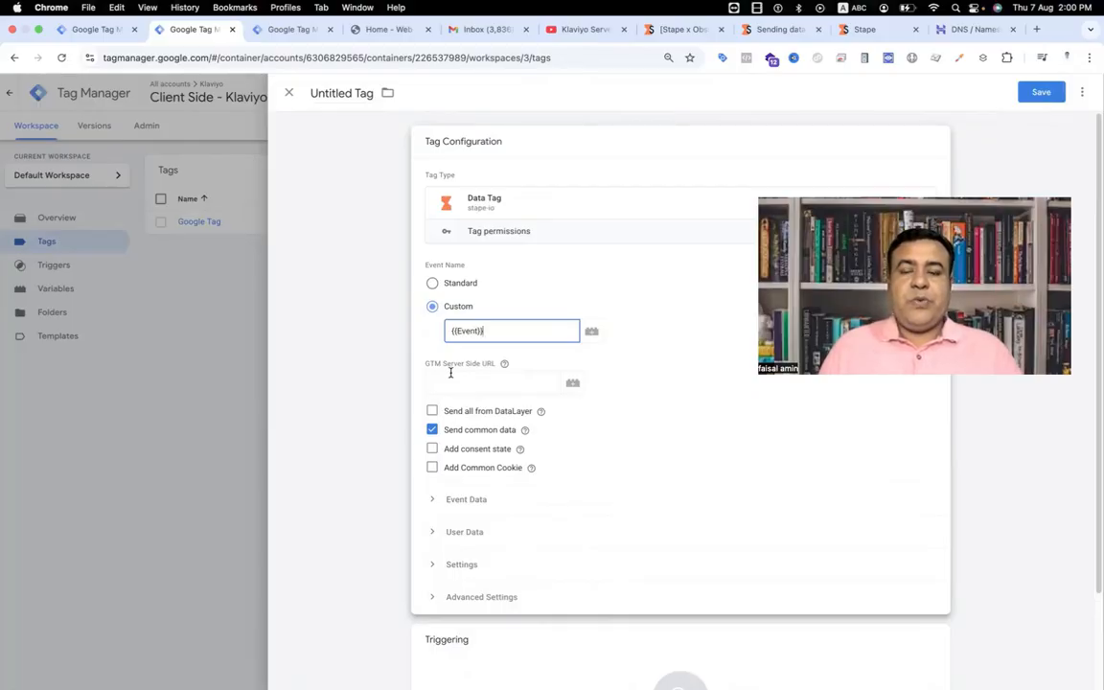
Step: Check the tagging server domain in Stape and the sst.tracking and load.sst.tracking CNAME records in Hostinger's DNS
{"action": "left_click", "coordinate": [862, 28]}
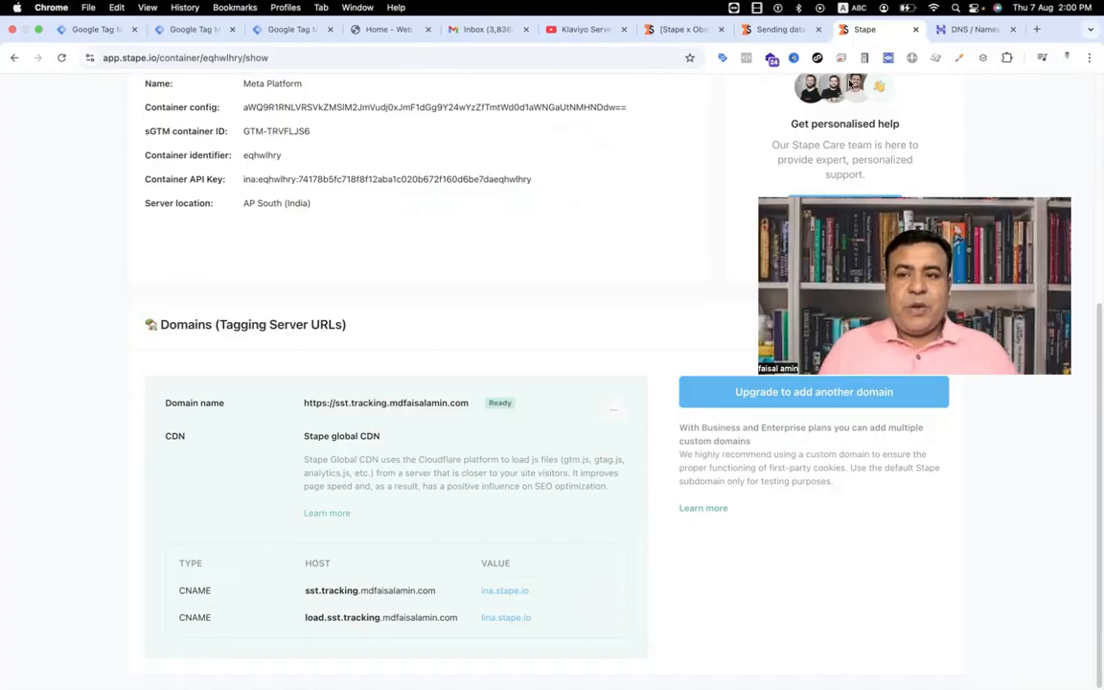
{"action": "left_click", "coordinate": [973, 28]}
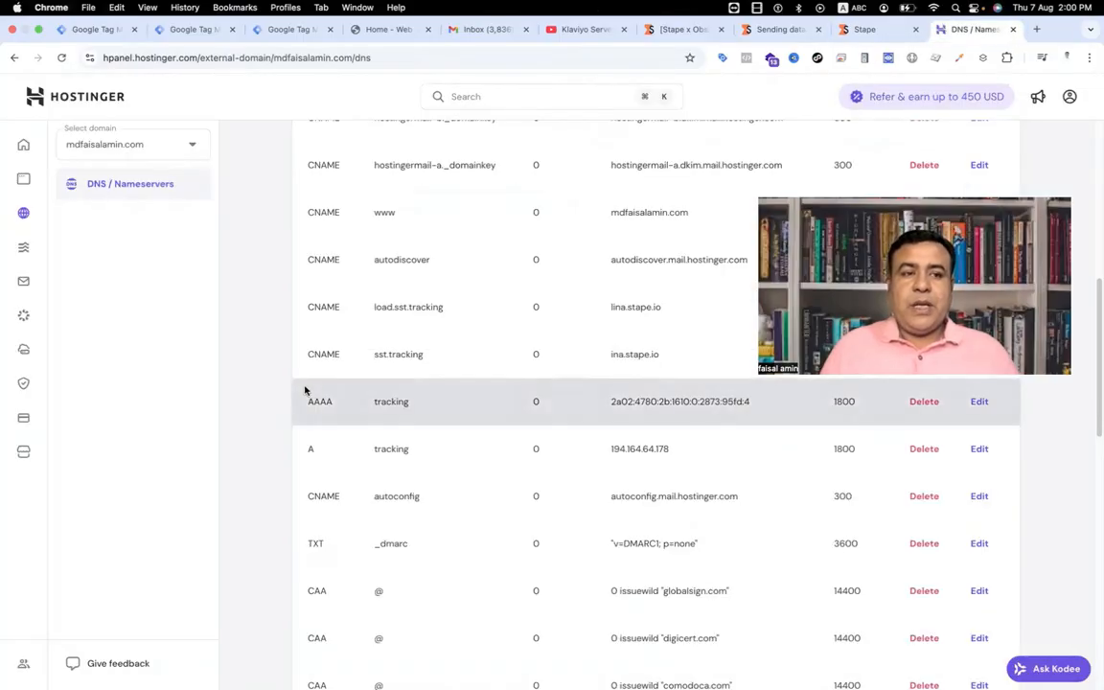
{"action": "scroll", "coordinate": [306, 389], "scroll_direction": "down", "scroll_amount": 1}
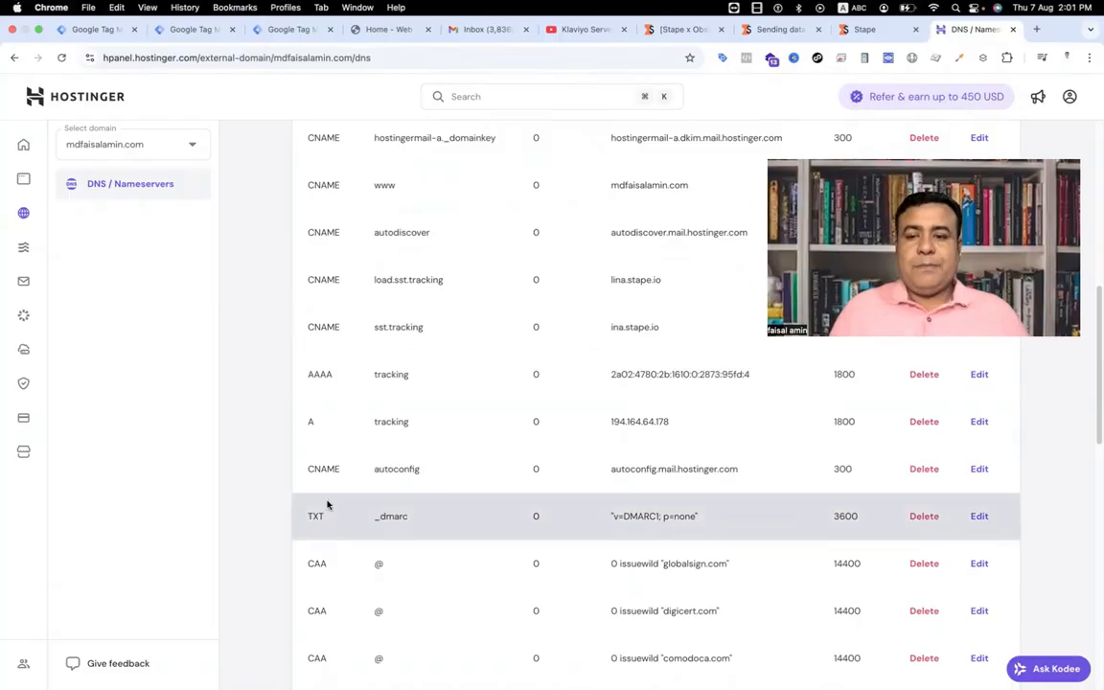
{"action": "scroll", "coordinate": [327, 504], "scroll_direction": "up", "scroll_amount": 1}
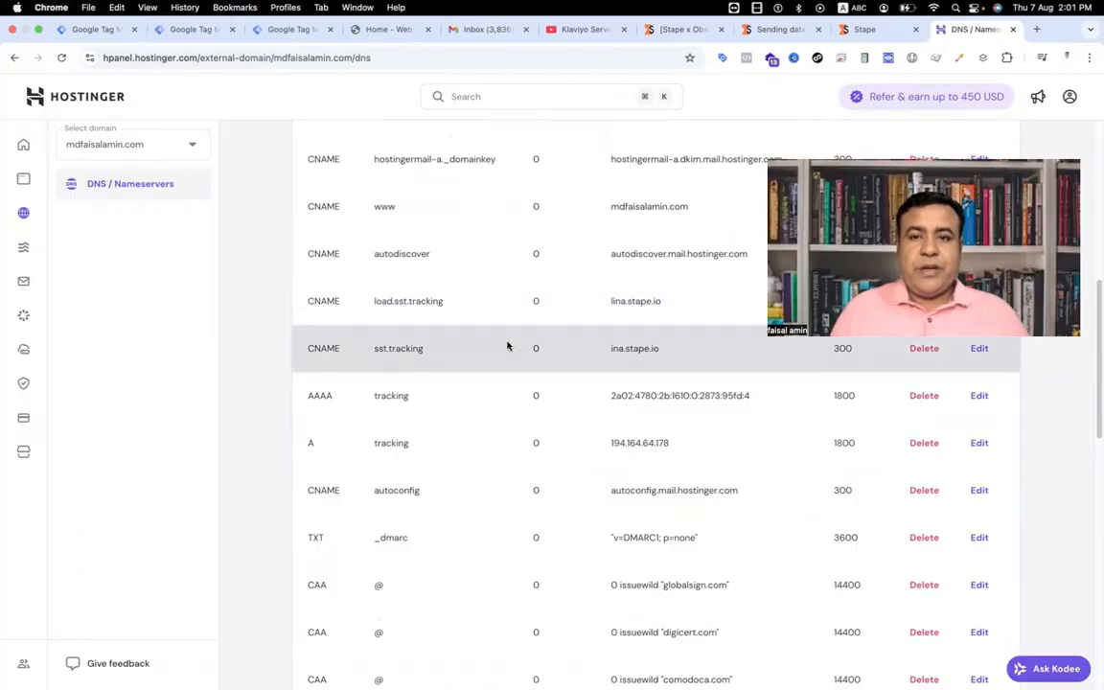
Step: Copy the tagging server domain URL from the Stape container into the Data Tag's GTM Server Side URL
{"action": "left_click", "coordinate": [851, 30]}
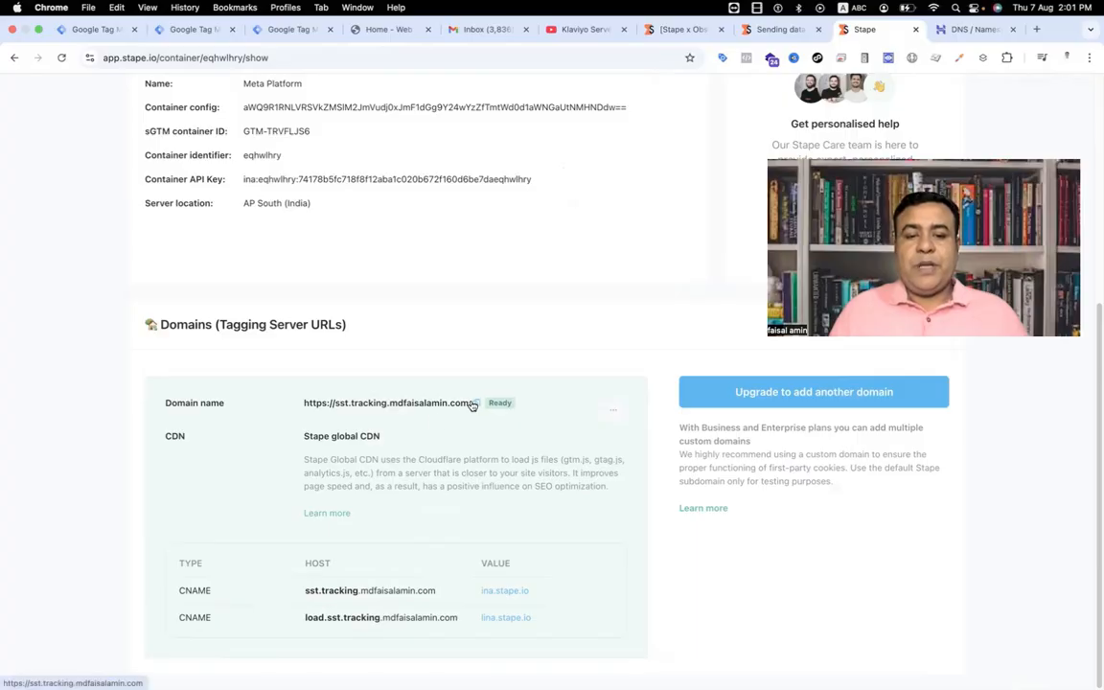
{"action": "left_click", "coordinate": [178, 32]}
{"action": "left_click", "coordinate": [434, 380]}
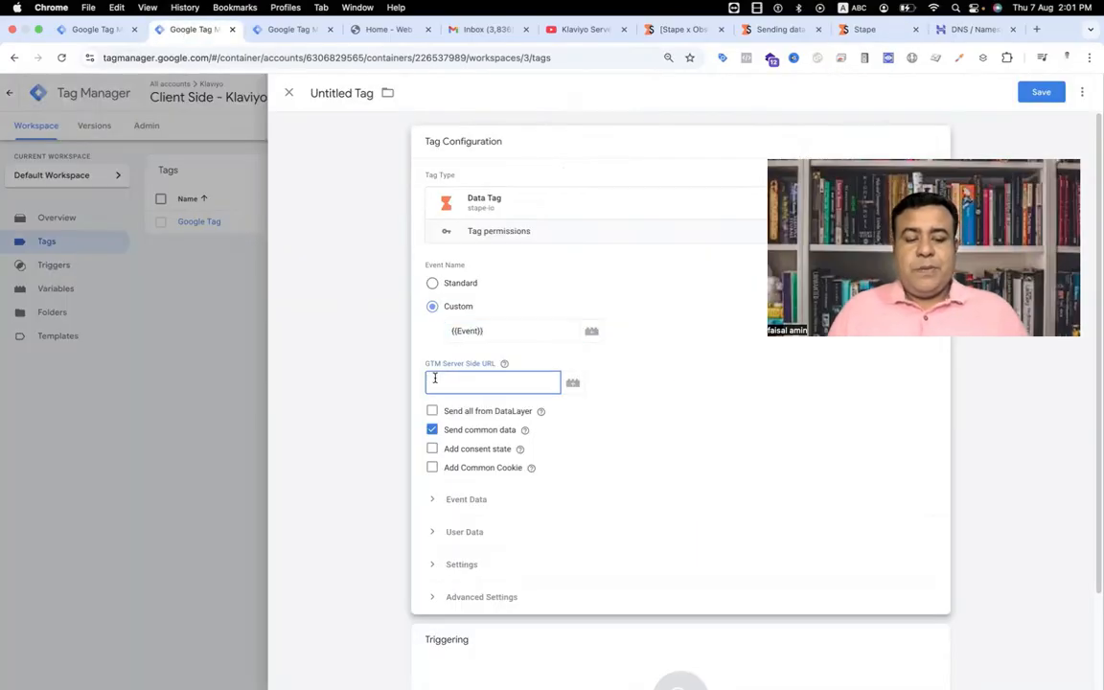
{"action": "key", "text": "super+v"}
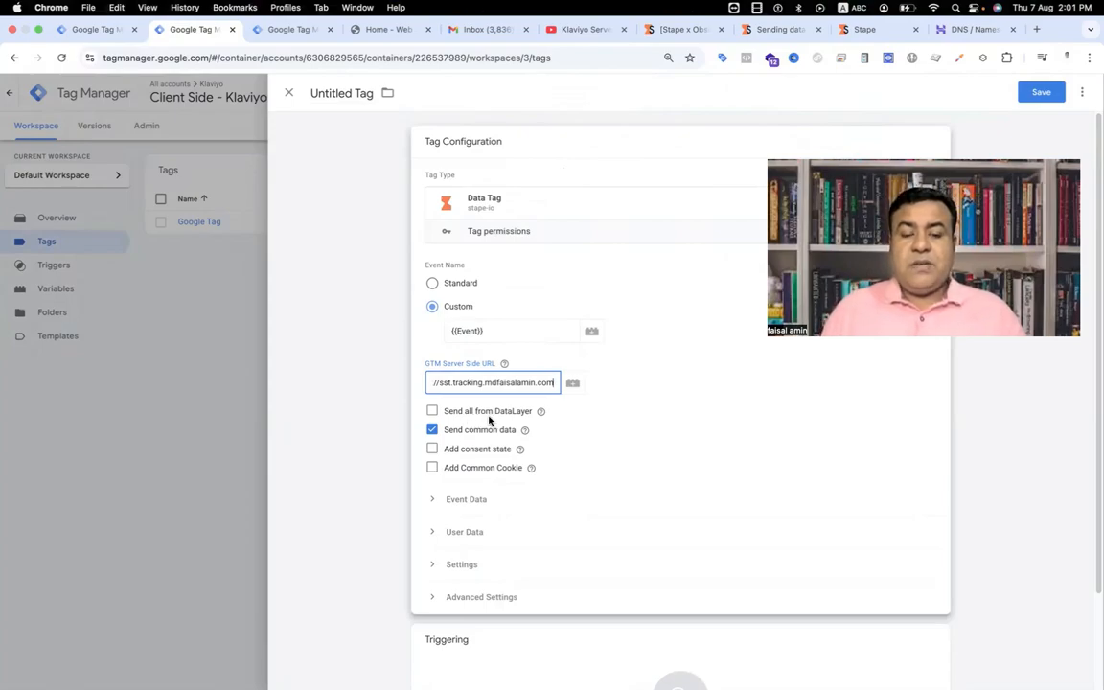
Step: Enable Send all from DataLayer for the Data Tag and expand its Event Data and User Data sections
{"action": "left_click", "coordinate": [432, 413]}
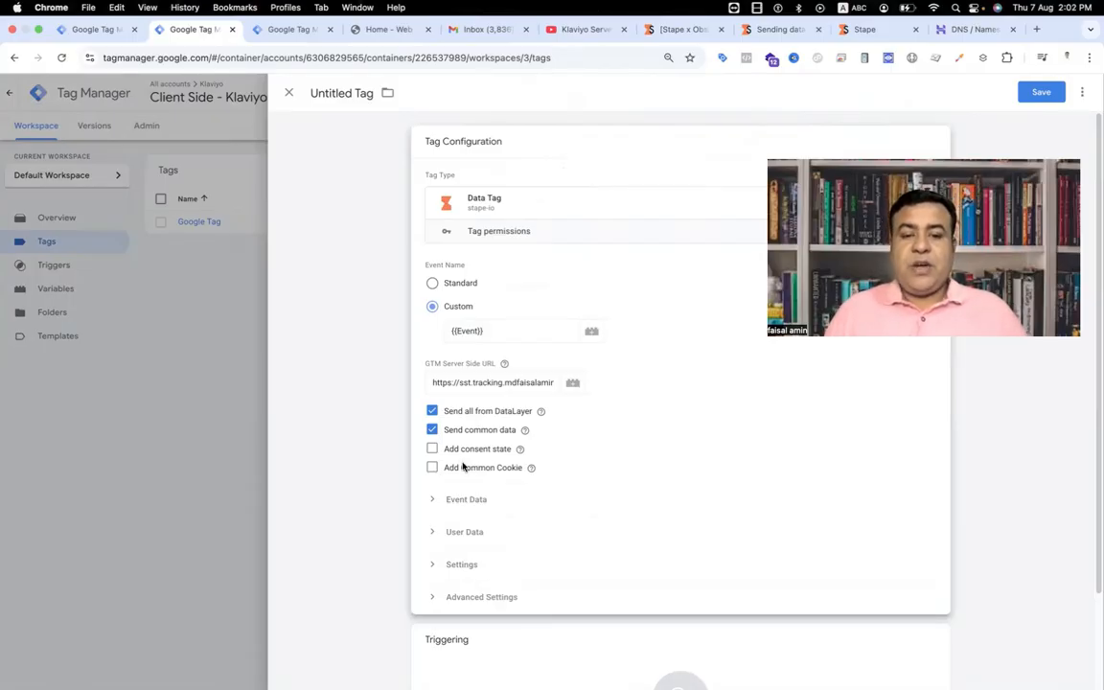
{"action": "left_click", "coordinate": [434, 501]}
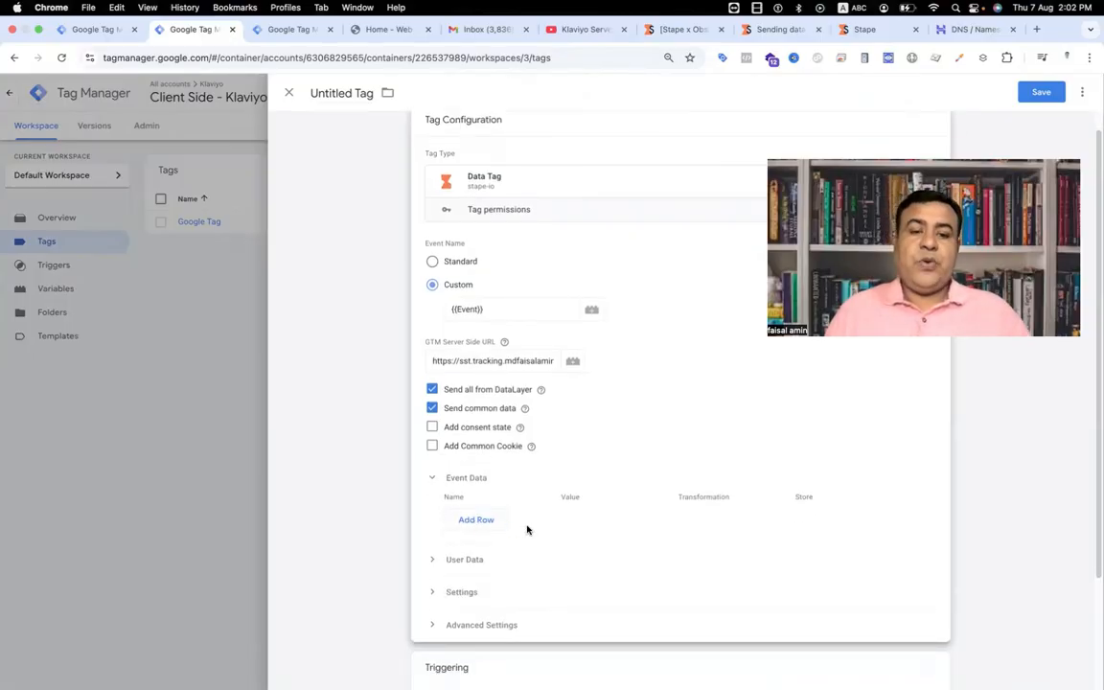
{"action": "left_click", "coordinate": [435, 561]}
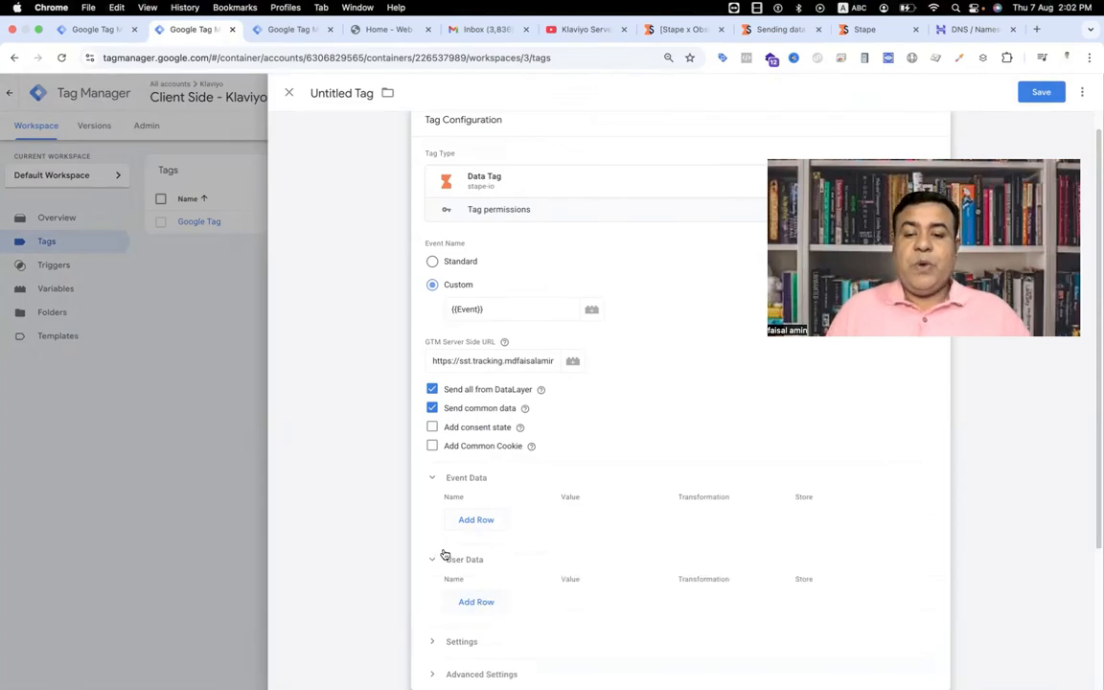
Step: Collapse the Data Tag's Event Data and User Data sections and start a new Custom Event trigger for the tag
{"action": "left_click", "coordinate": [432, 478]}
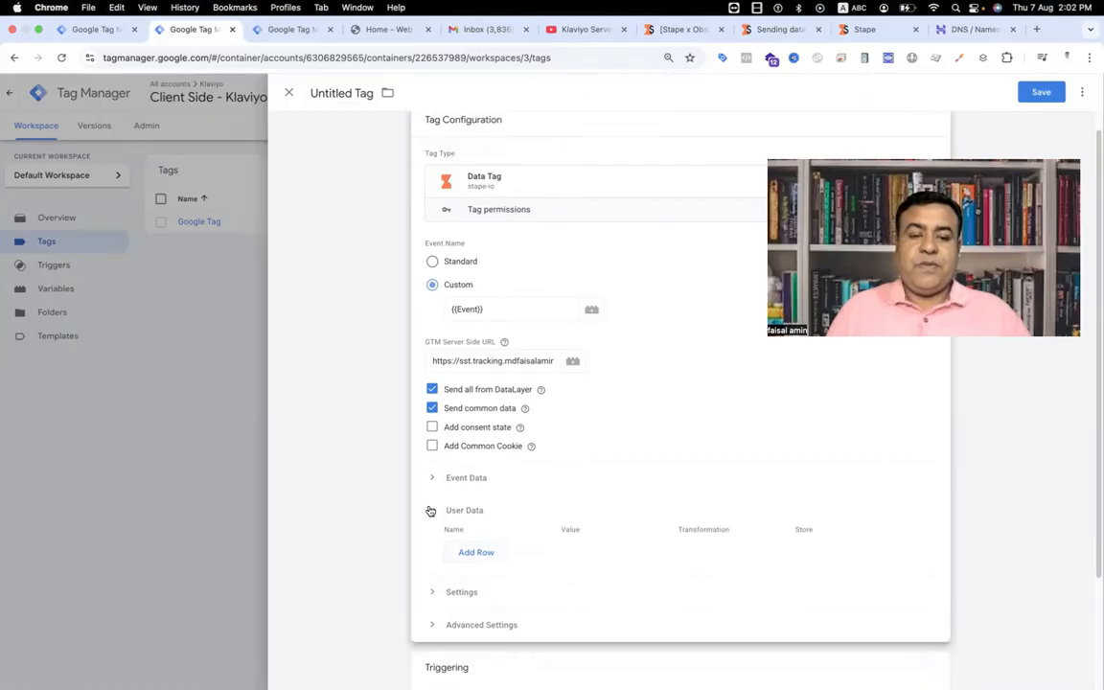
{"action": "left_click", "coordinate": [430, 510]}
{"action": "scroll", "coordinate": [450, 536], "scroll_direction": "down", "scroll_amount": 2}
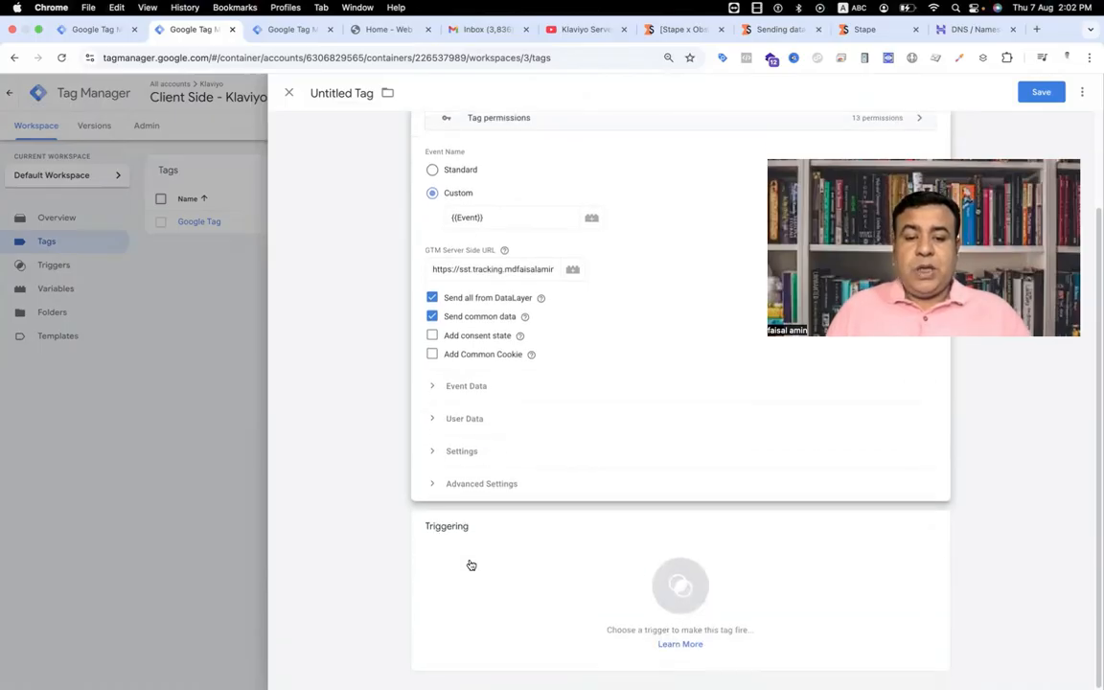
{"action": "left_click", "coordinate": [668, 576]}
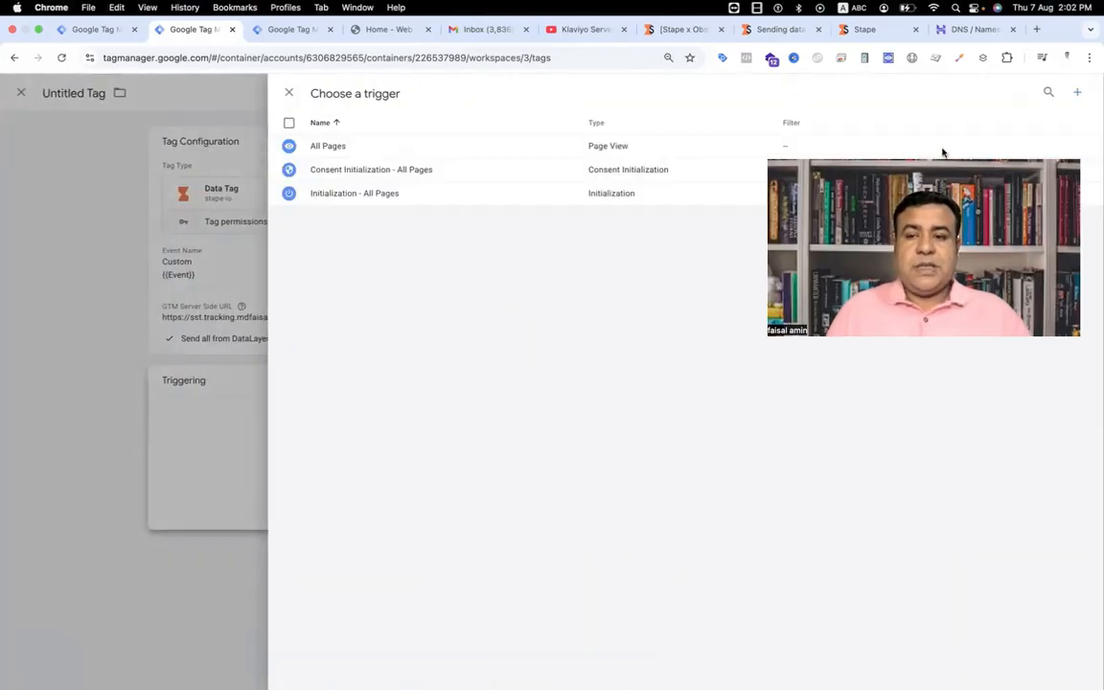
{"action": "left_click", "coordinate": [1077, 93]}
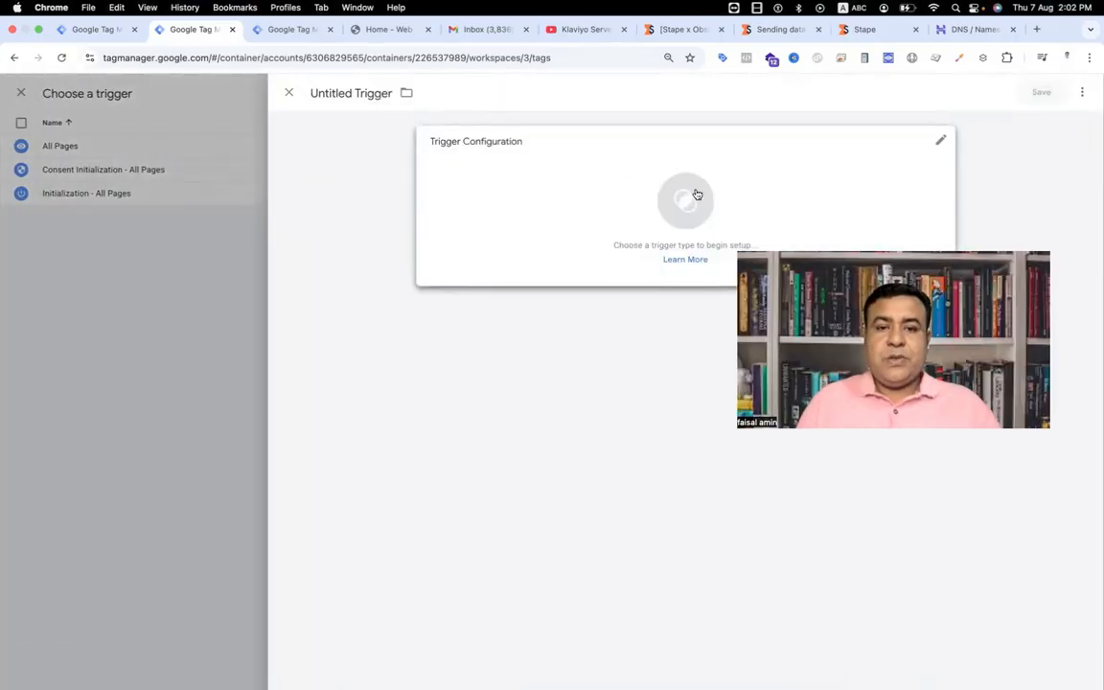
{"action": "left_click", "coordinate": [695, 195]}
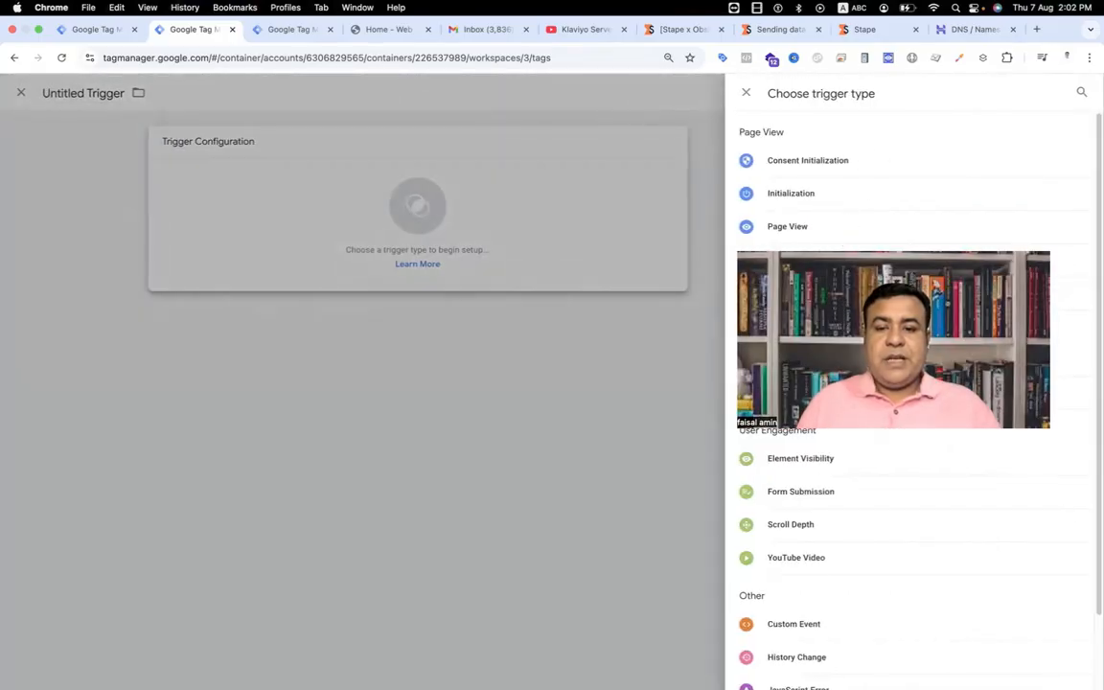
{"action": "left_click", "coordinate": [846, 621]}
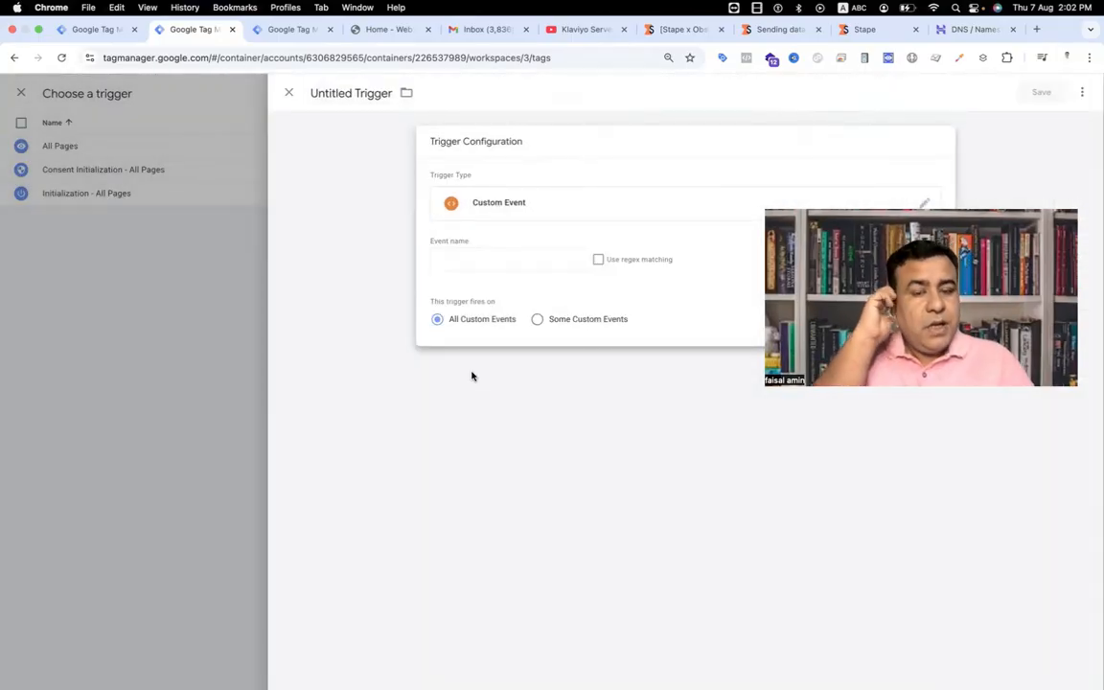
Step: Set the trigger's event name to (.*)\_stape(.*) and enable regex matching
{"action": "left_click", "coordinate": [486, 256]}
{"action": "type", "text": "{{"}
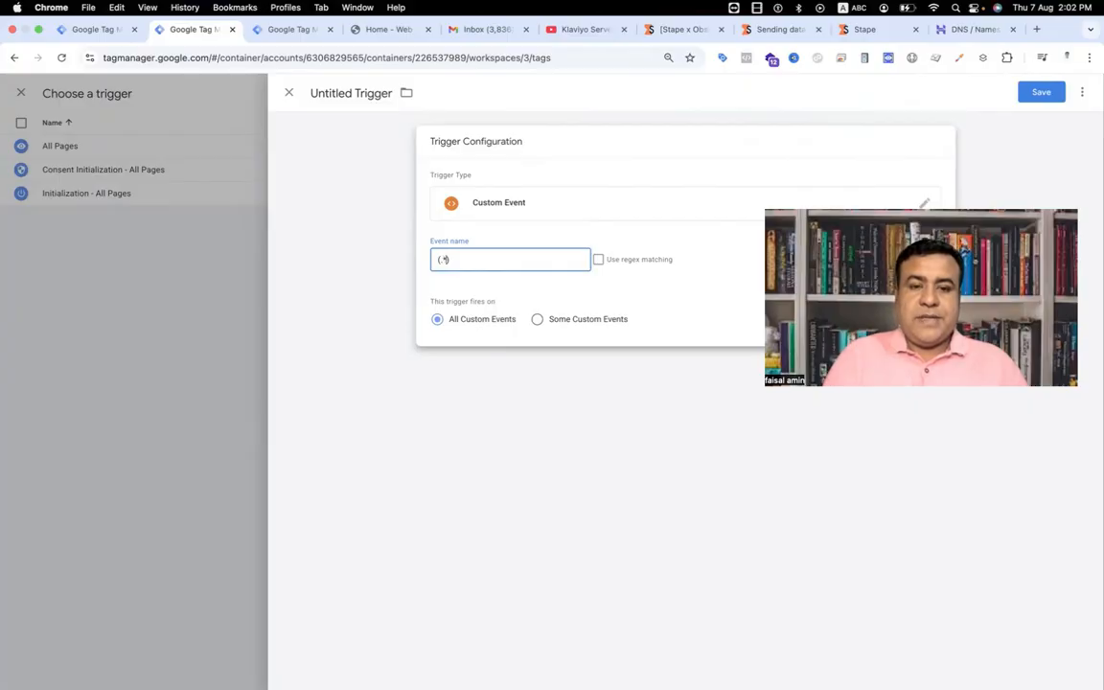
{"action": "type", "text": "\\"}
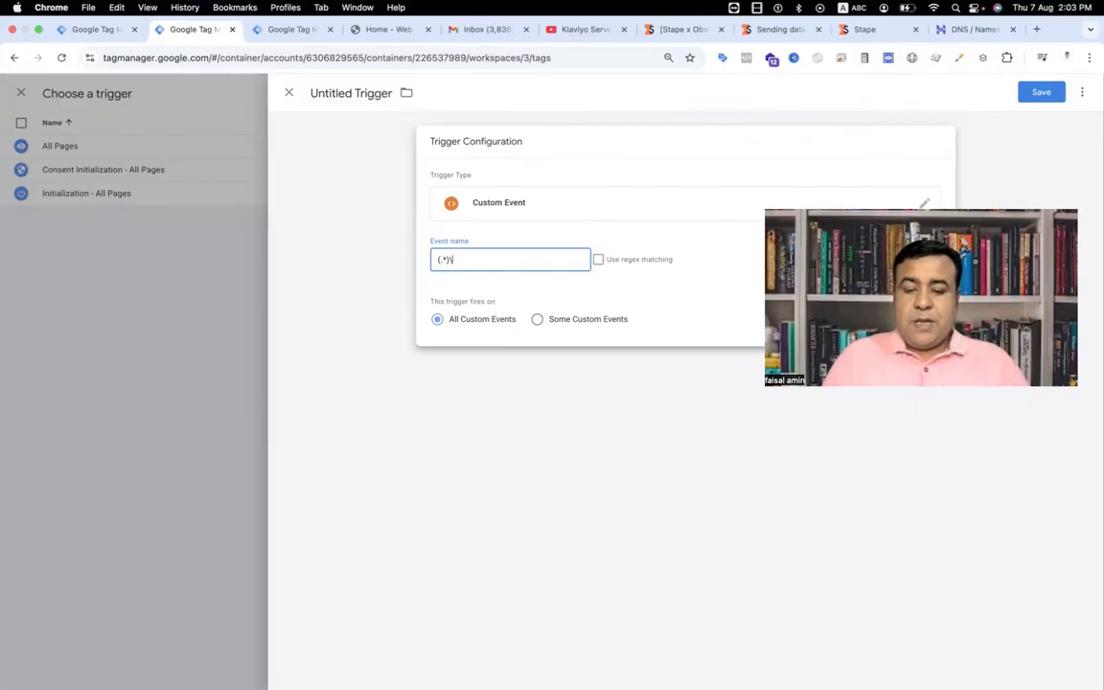
{"action": "type", "text": "_st"}
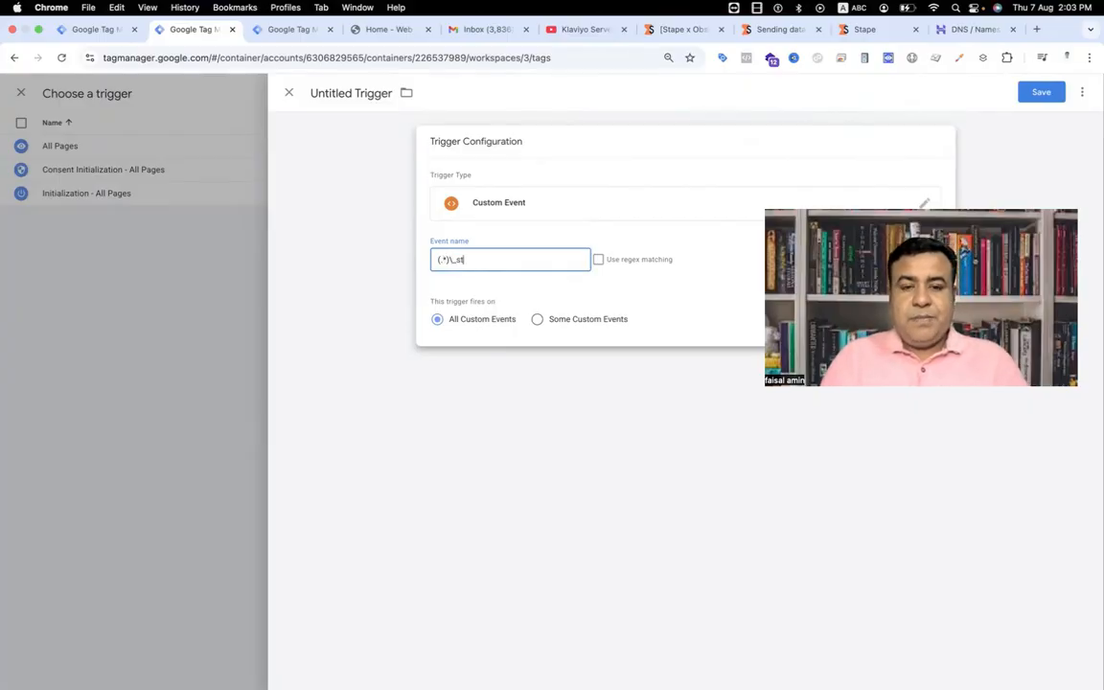
{"action": "type", "text": "ape"}
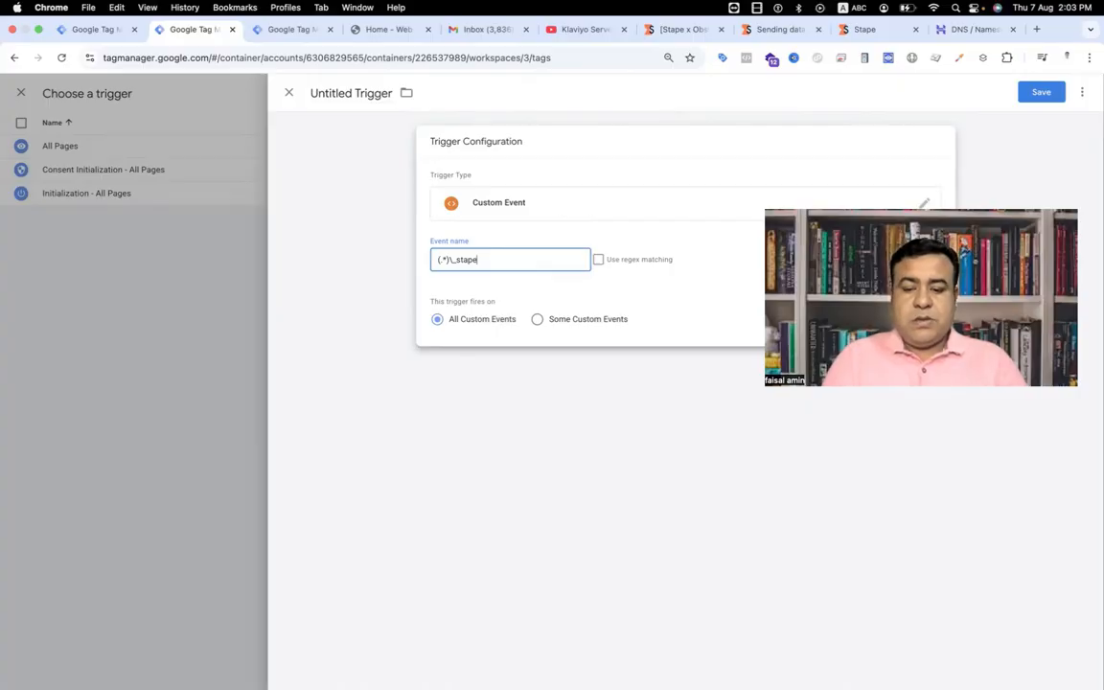
{"action": "type", "text": "(.*)"}
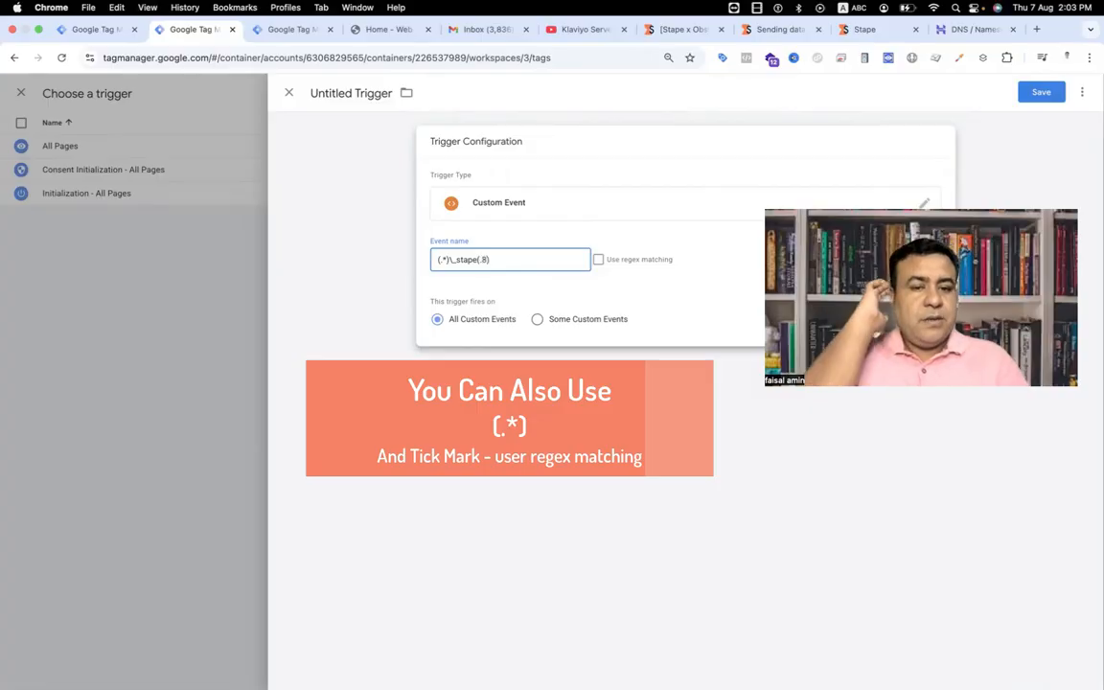
{"action": "key", "text": "BackSpace"}
{"action": "key", "text": "BackSpace"}
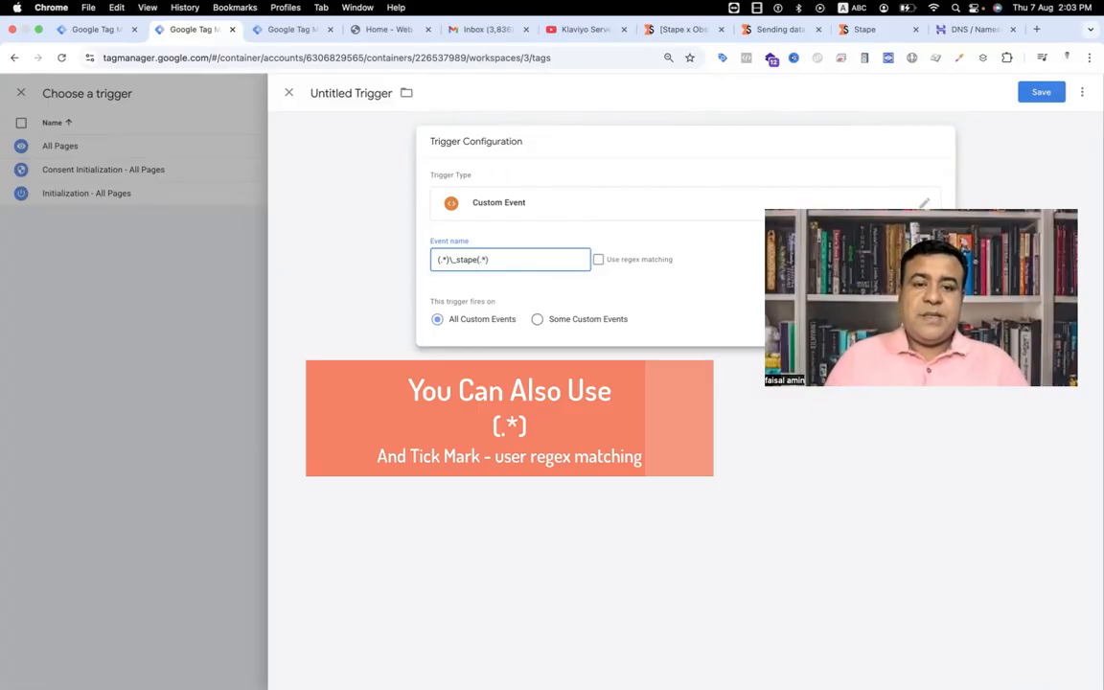
{"action": "left_click", "coordinate": [599, 262]}
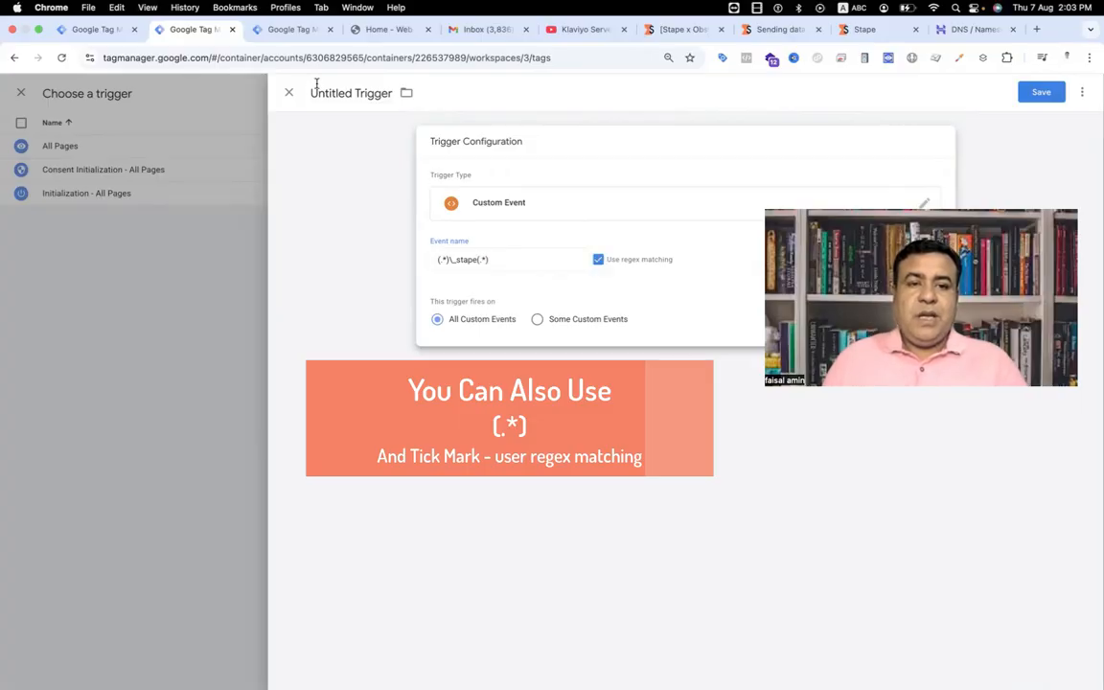
Step: Name the trigger "Event - all Ecommerce Event" and save it
{"action": "left_click", "coordinate": [344, 94]}
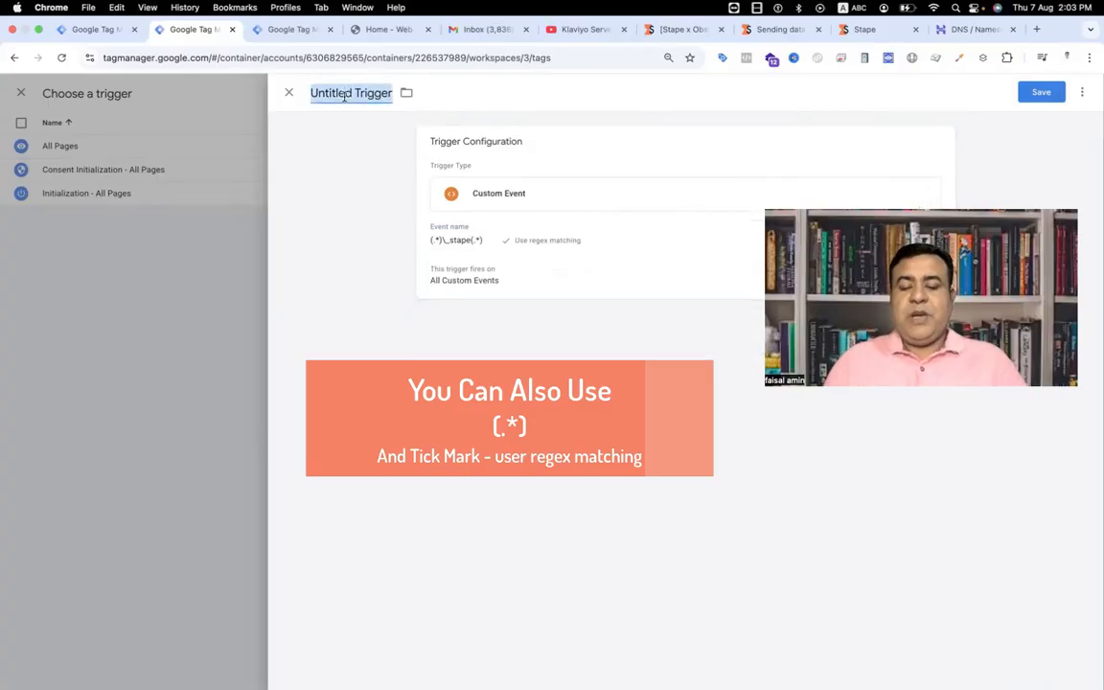
{"action": "type", "text": "Event - a"}
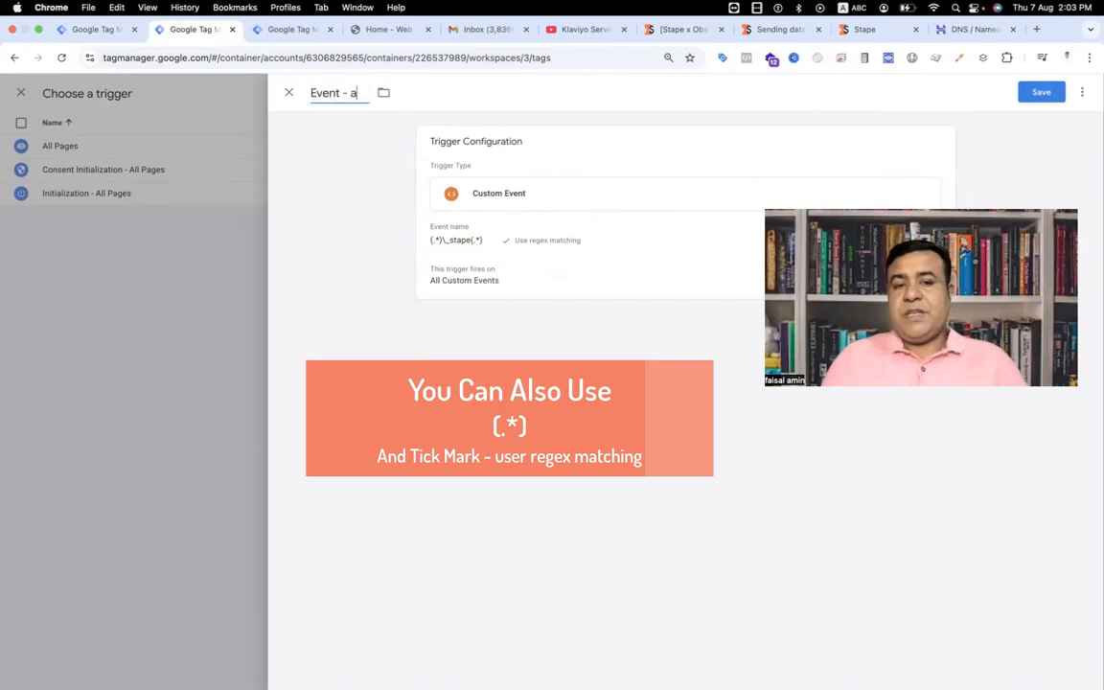
{"action": "type", "text": "ll Ecommer"}
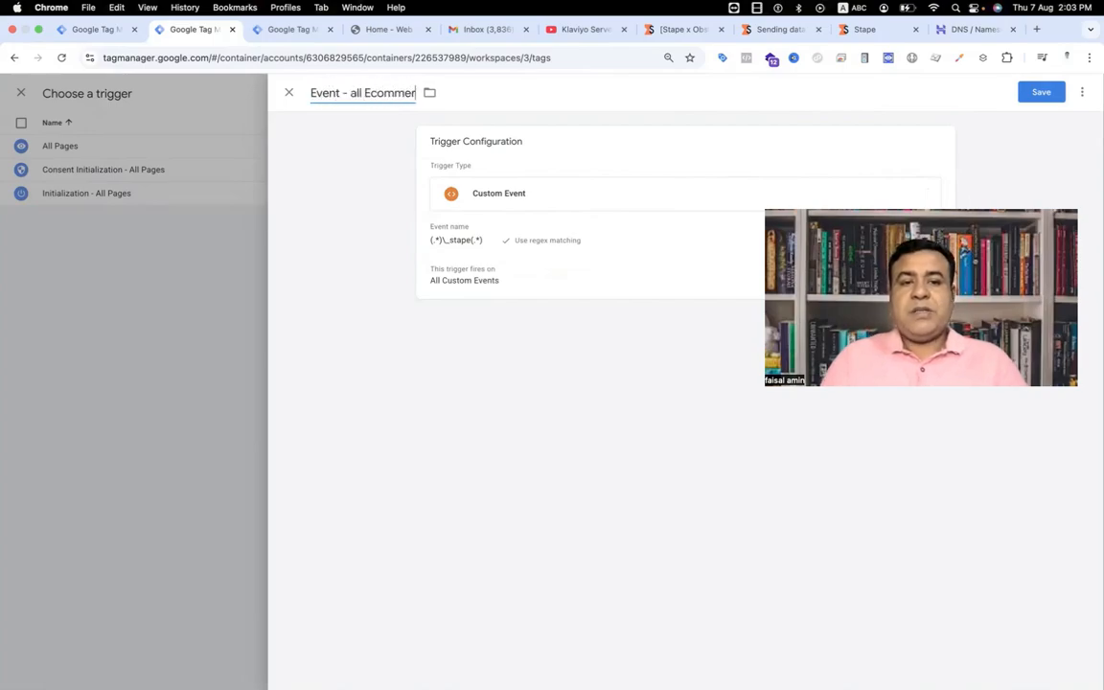
{"action": "type", "text": "ce Event"}
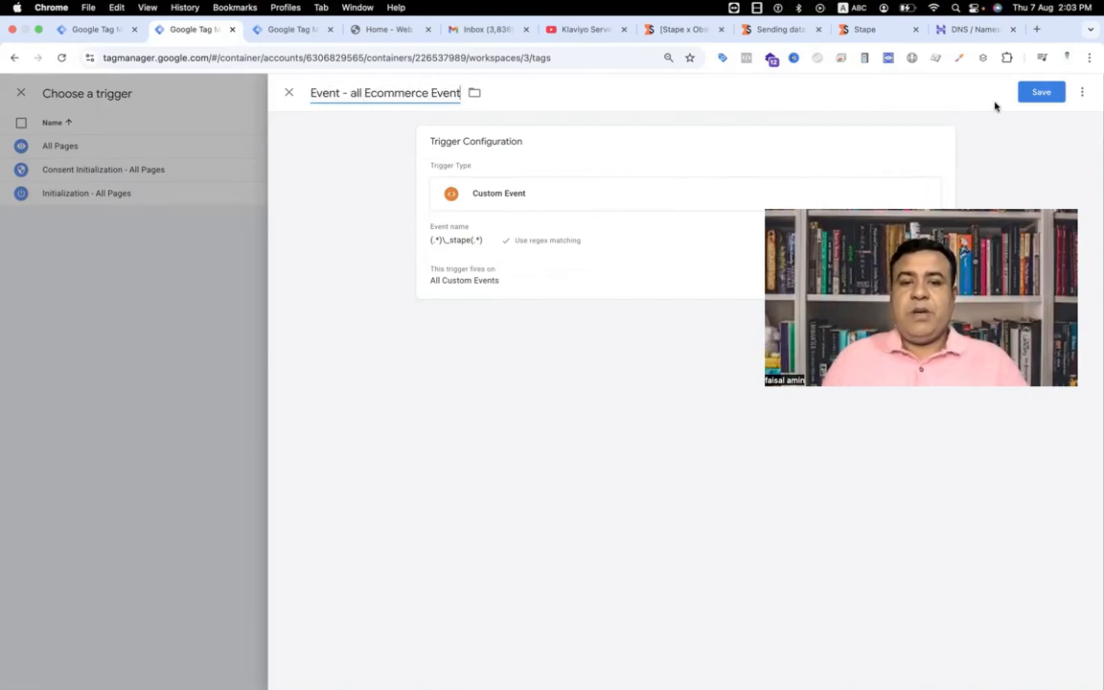
{"action": "left_click", "coordinate": [1031, 98]}
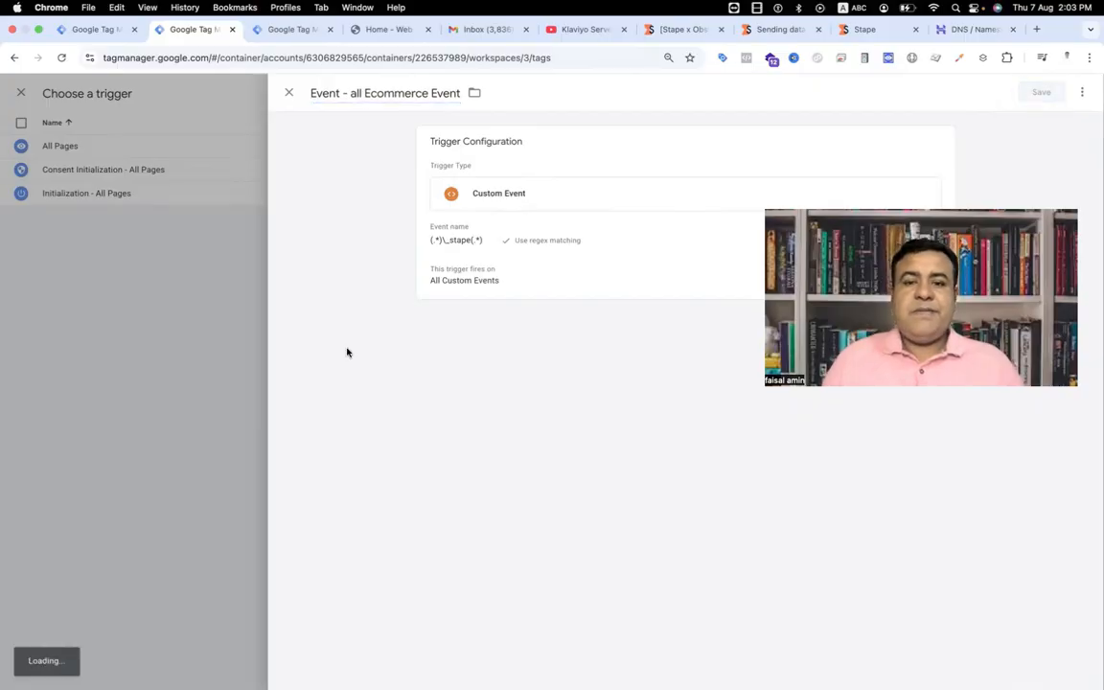
Step: Name the tag "Data Tag - All Ecommerce Events" and save it
{"action": "left_click", "coordinate": [334, 92]}
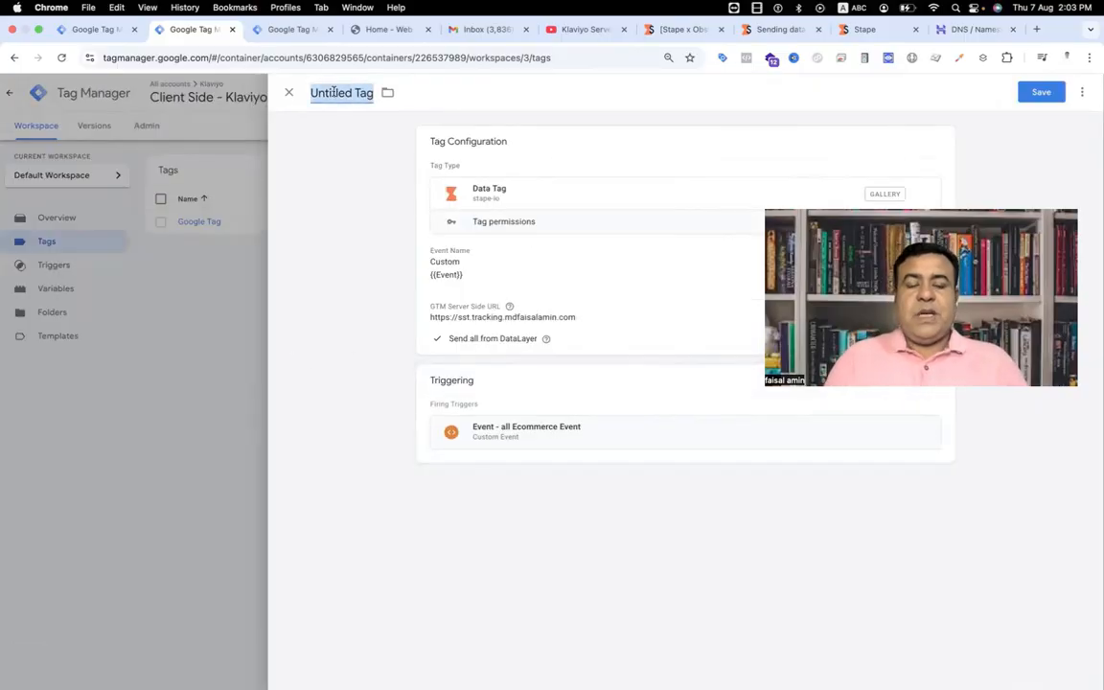
{"action": "type", "text": "Data Tag"}
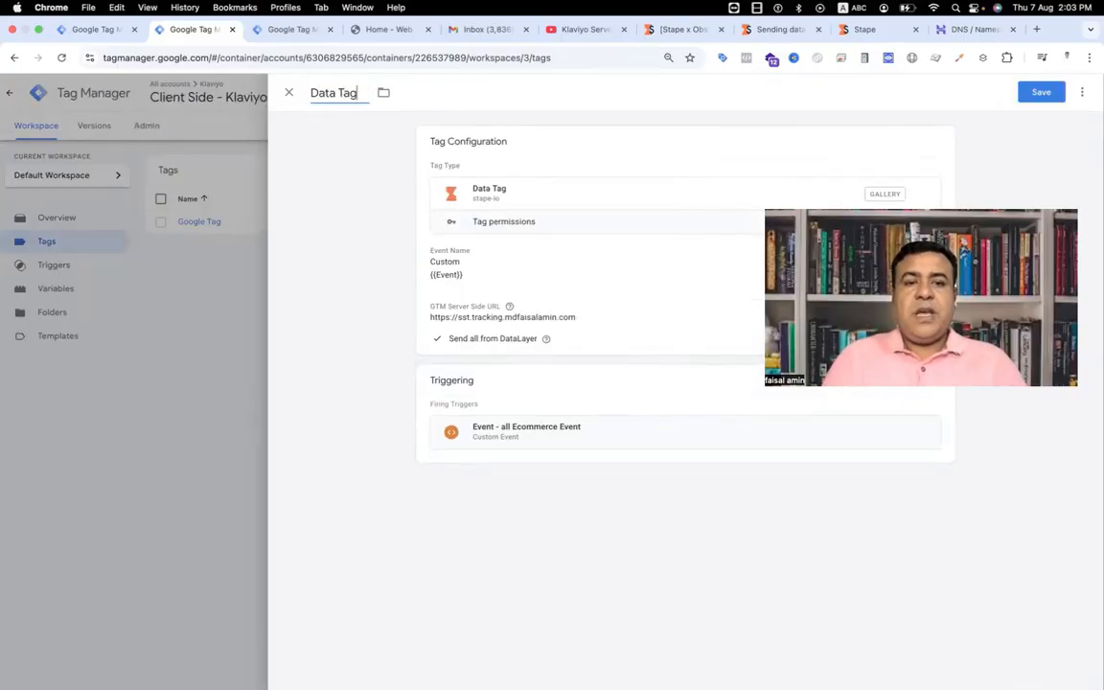
{"action": "type", "text": " - All"}
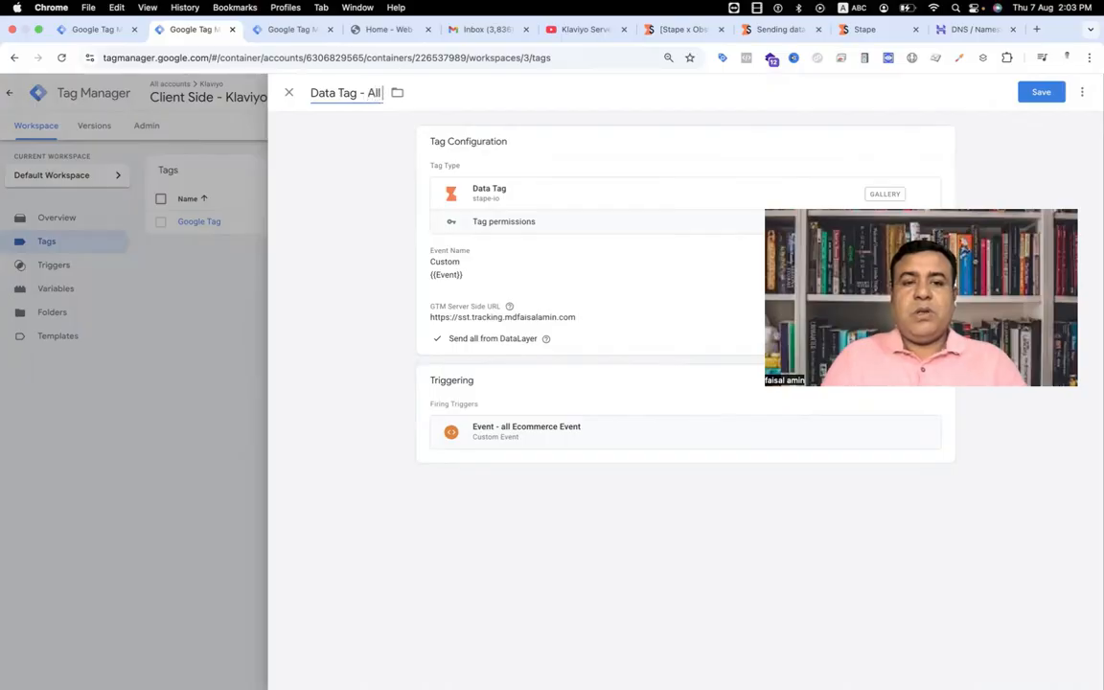
{"action": "type", "text": " Ecommerce Events"}
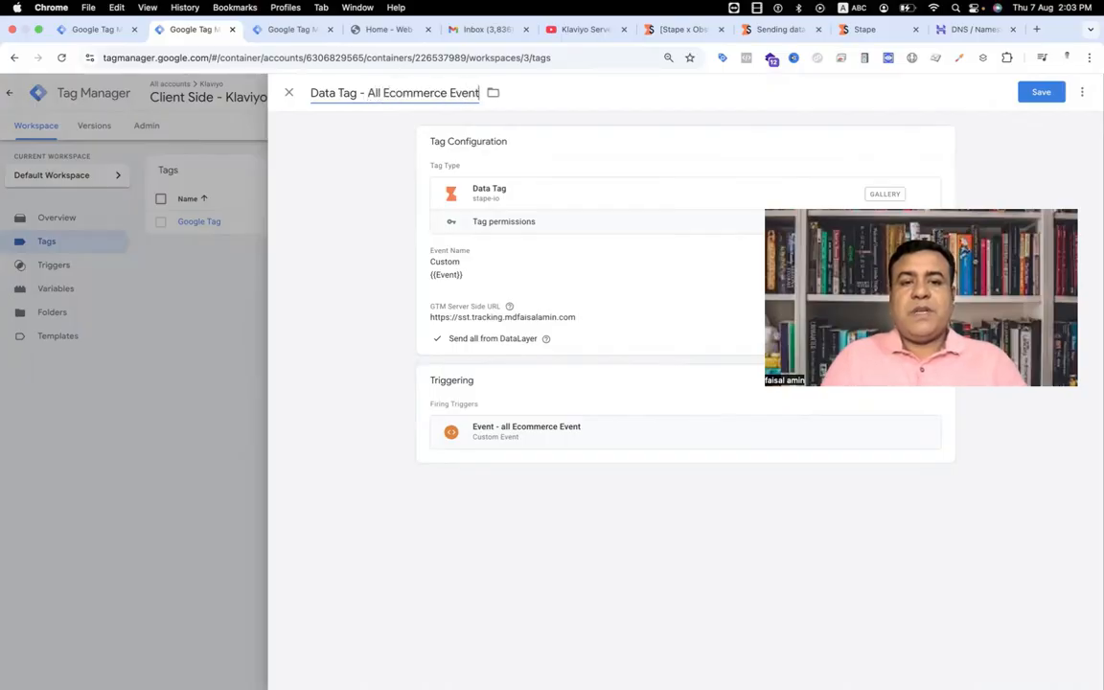
{"action": "left_click", "coordinate": [1060, 98]}
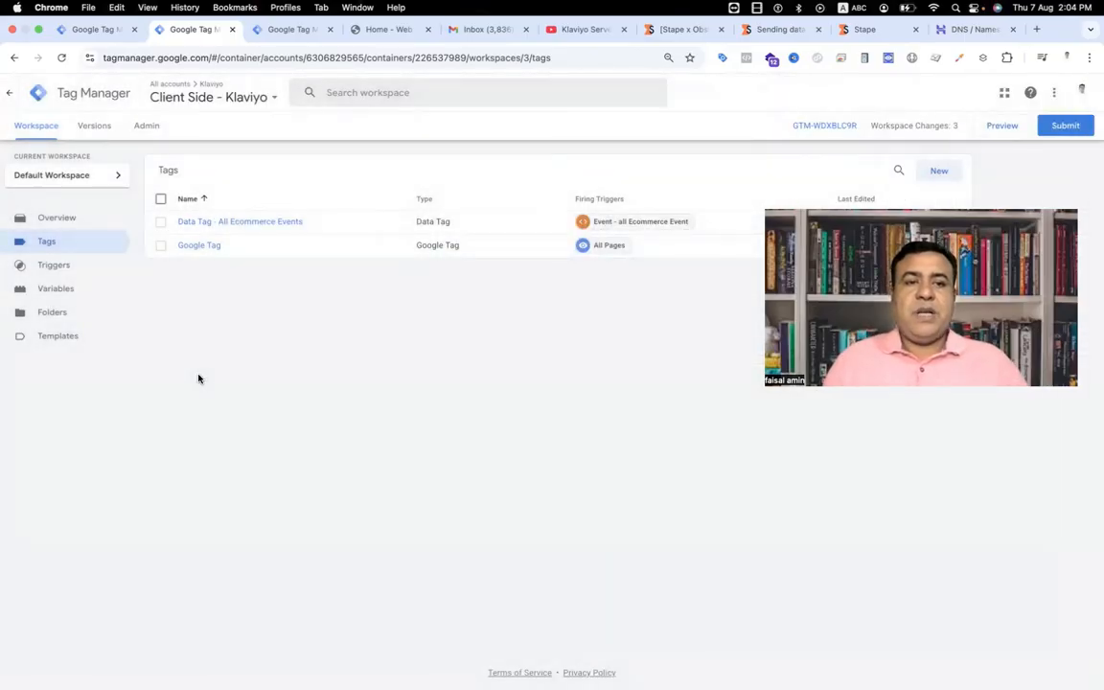
Step: Switch to the Server side - Klaviyo container and open its Templates page
{"action": "left_click", "coordinate": [292, 30]}
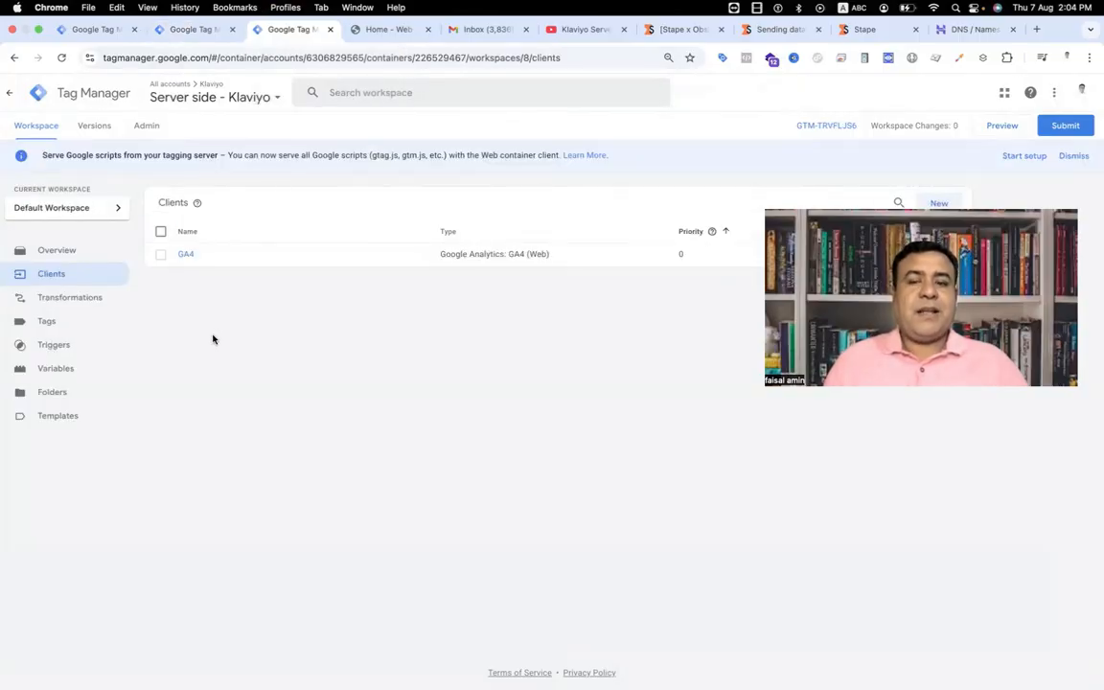
{"action": "left_click", "coordinate": [178, 30]}
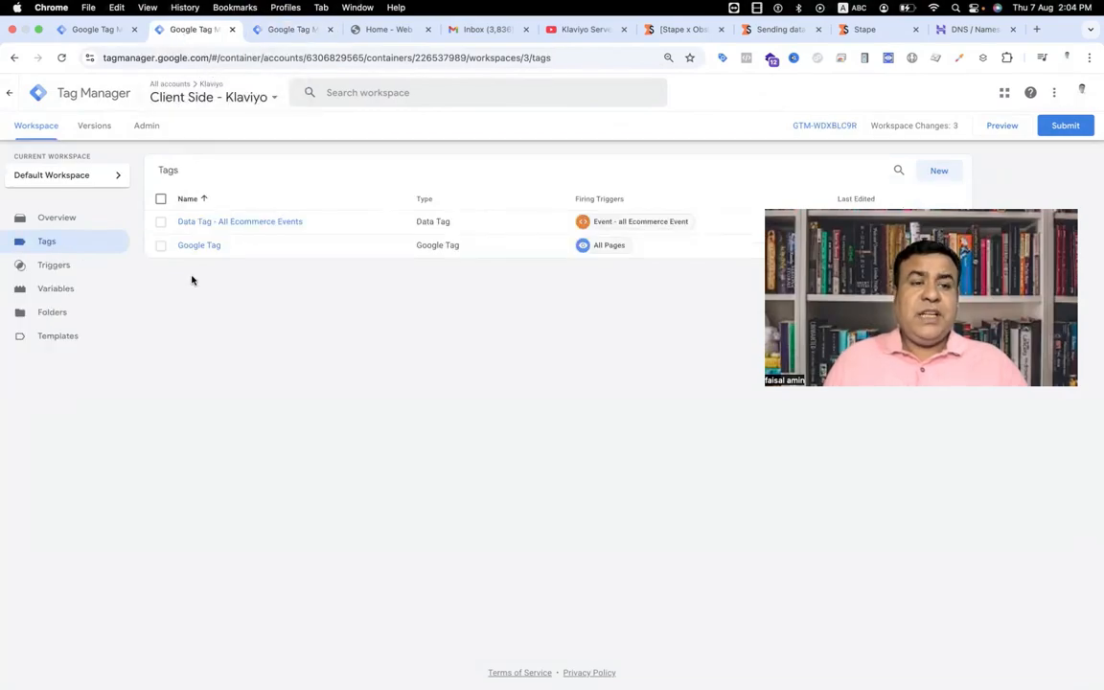
{"action": "left_click", "coordinate": [283, 30]}
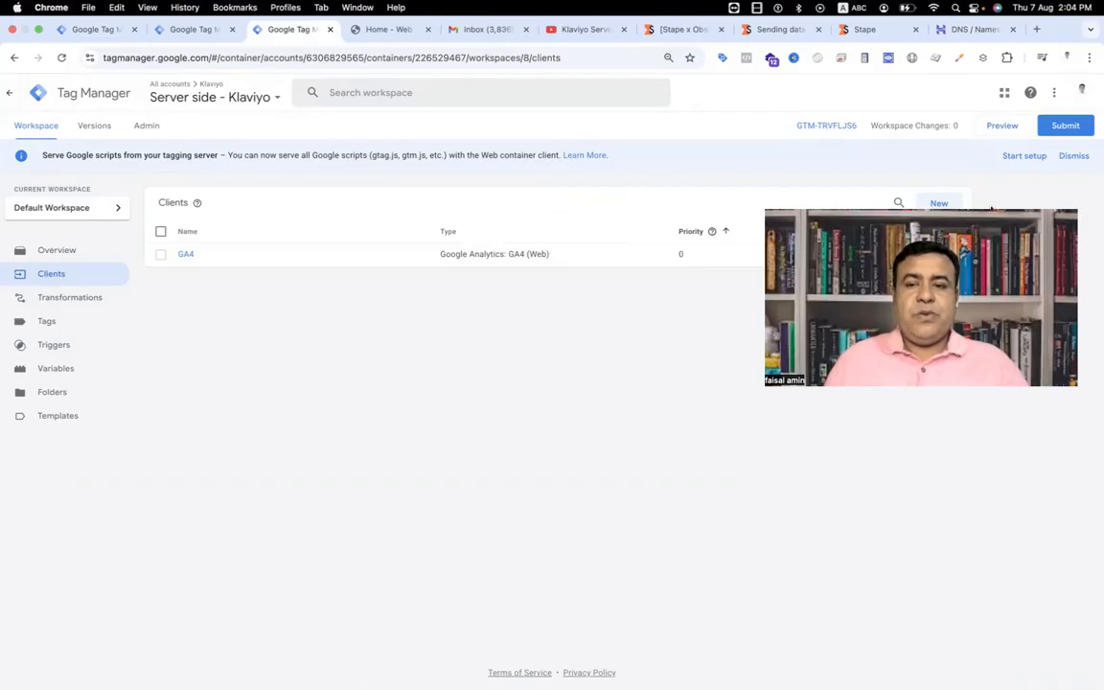
{"action": "left_click", "coordinate": [74, 422]}
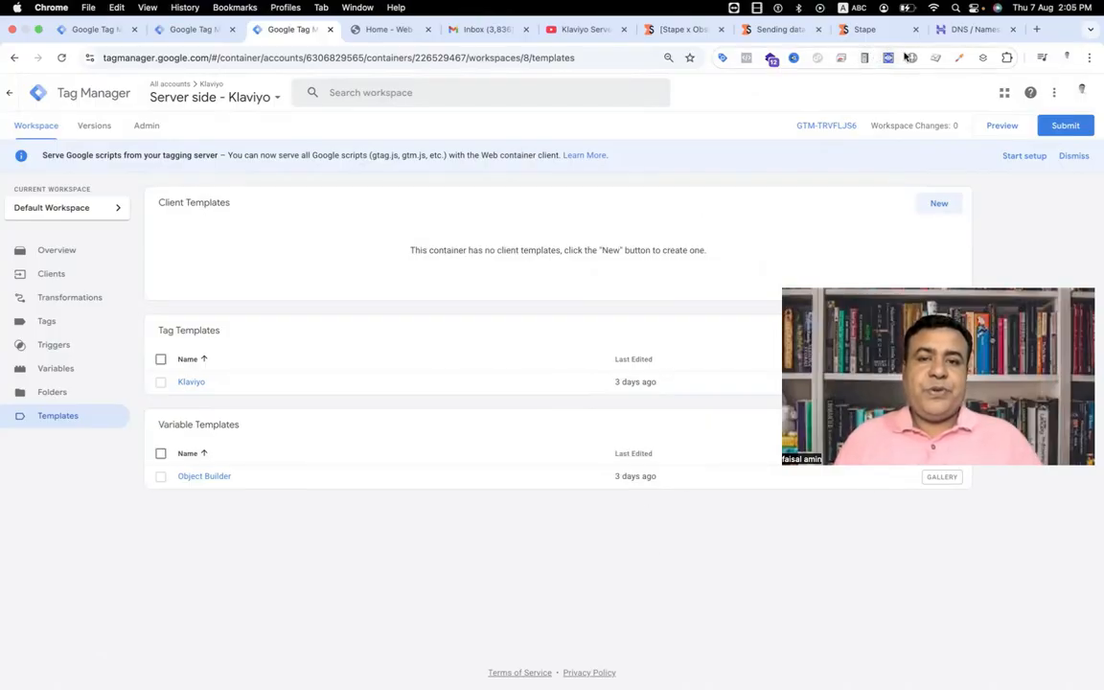
Step: Open Stape's GitHub page, github.com/stape-io, in a new browser tab and go to its list of repositories
{"action": "left_click", "coordinate": [1033, 30]}
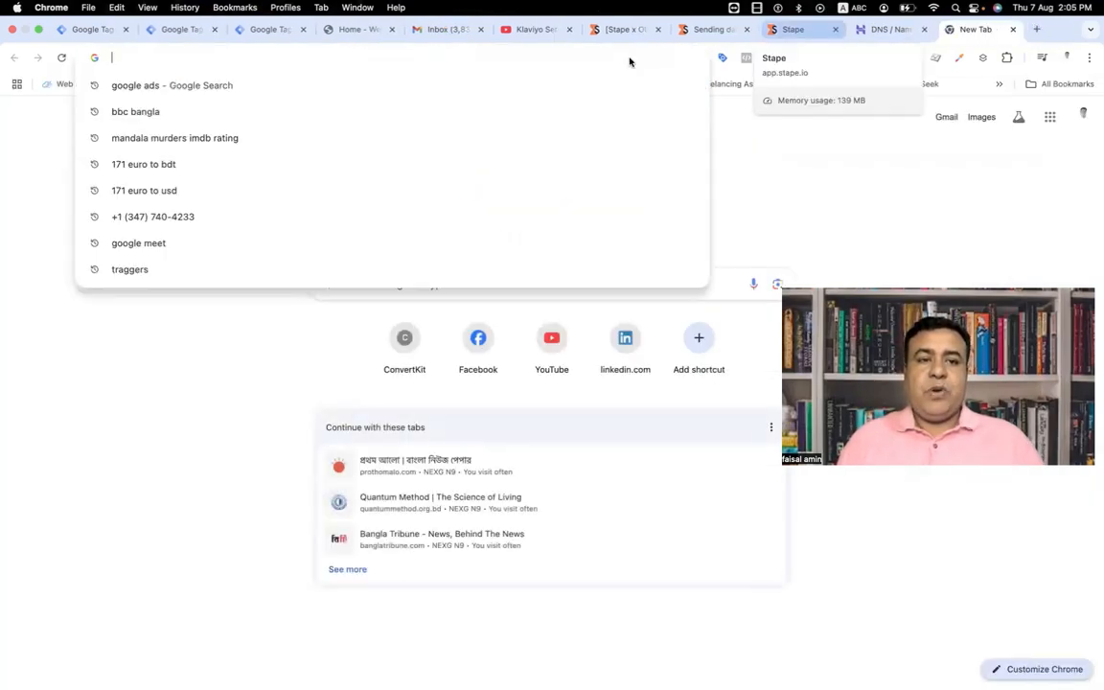
{"action": "type", "text": "github.com/stape-io"}
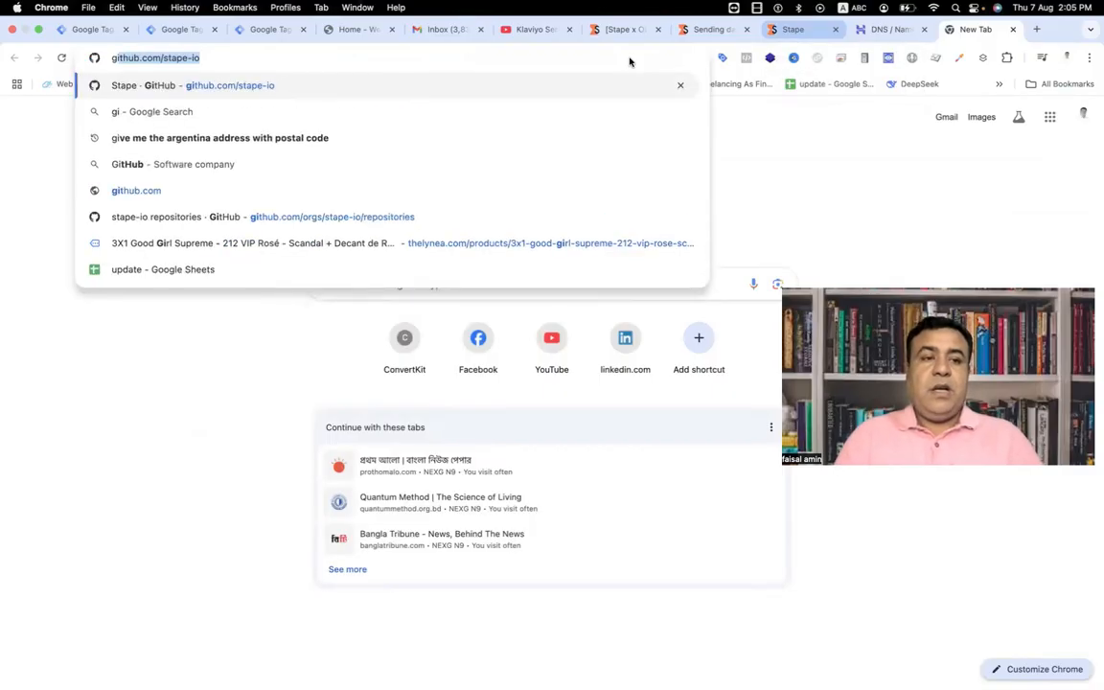
{"action": "key", "text": "Return"}
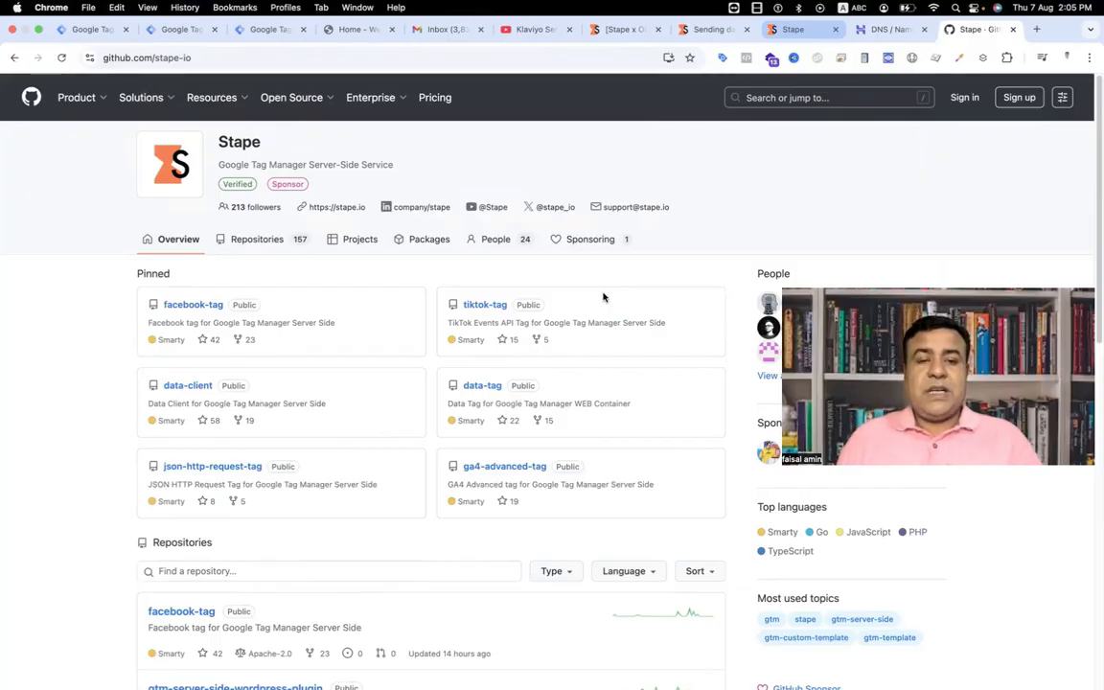
{"action": "left_click", "coordinate": [280, 248]}
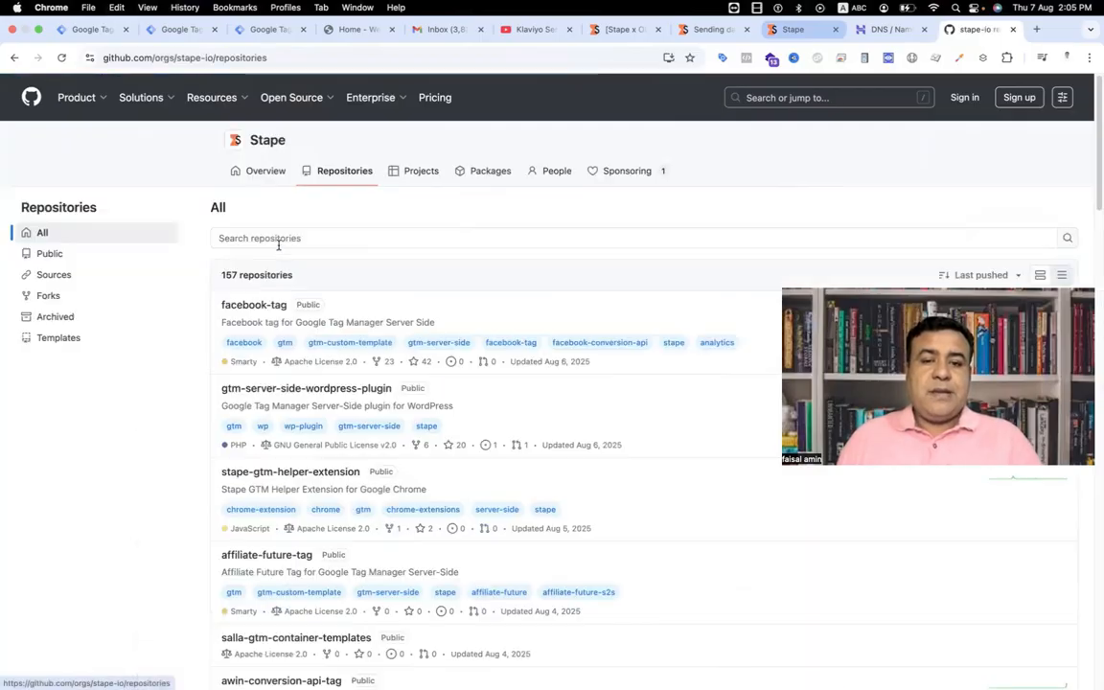
Step: Search Stape's repositories for "data client", open the data-client repository and download it as a ZIP
{"action": "left_click", "coordinate": [284, 240]}
{"action": "type", "text": "data"}
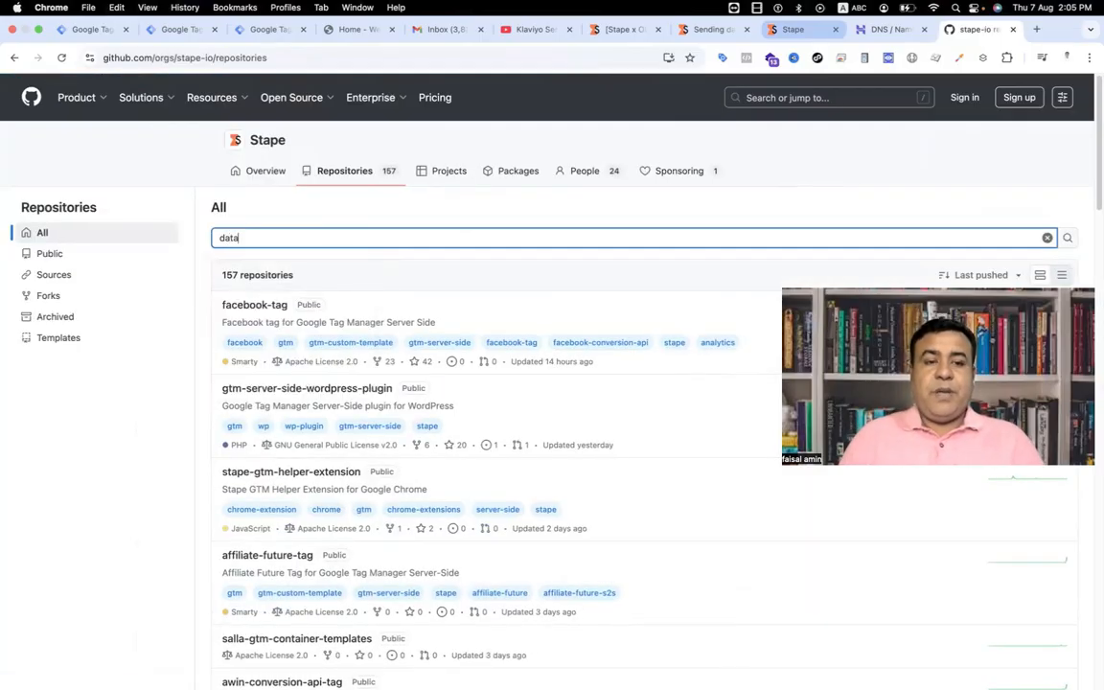
{"action": "type", "text": " client"}
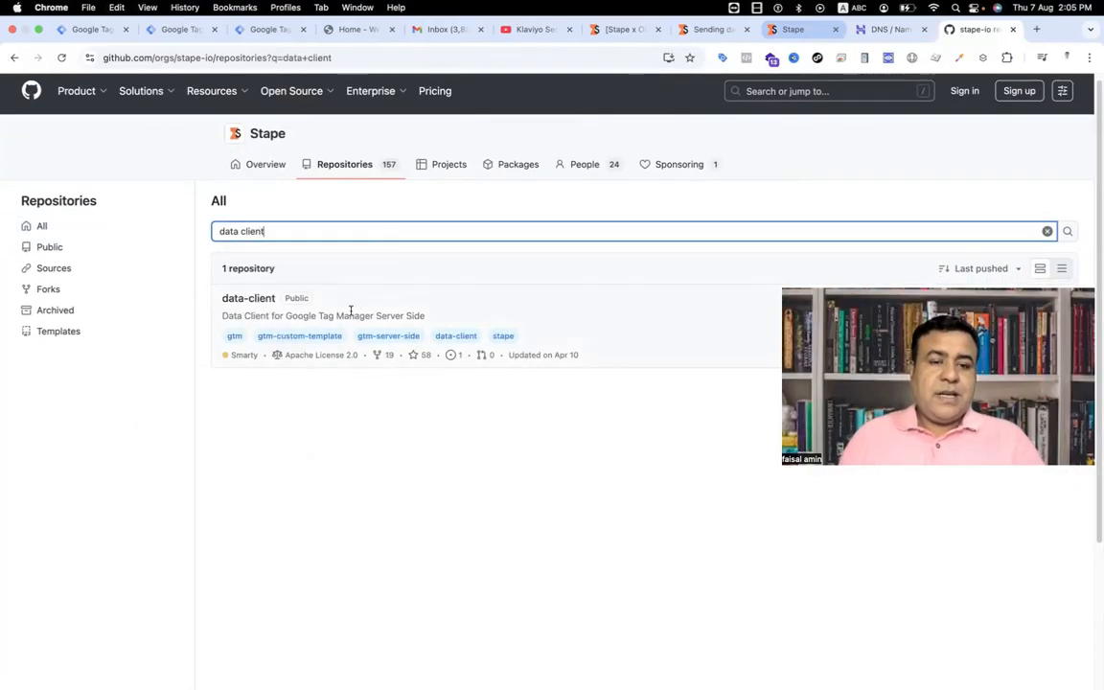
{"action": "left_click", "coordinate": [230, 300]}
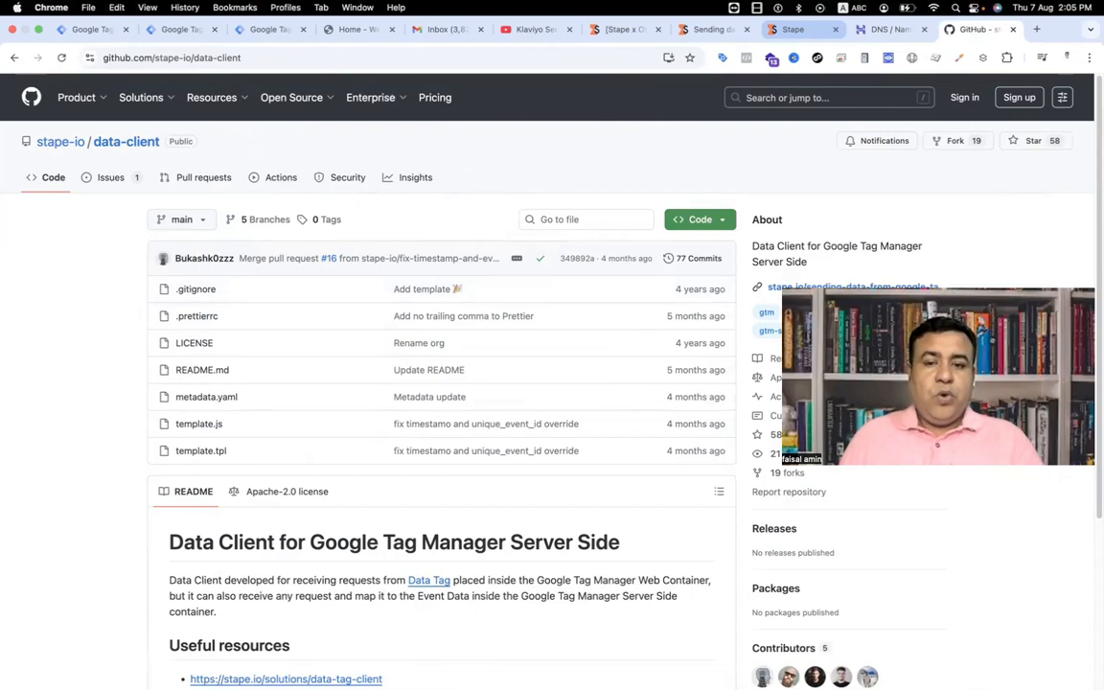
{"action": "left_click", "coordinate": [721, 223]}
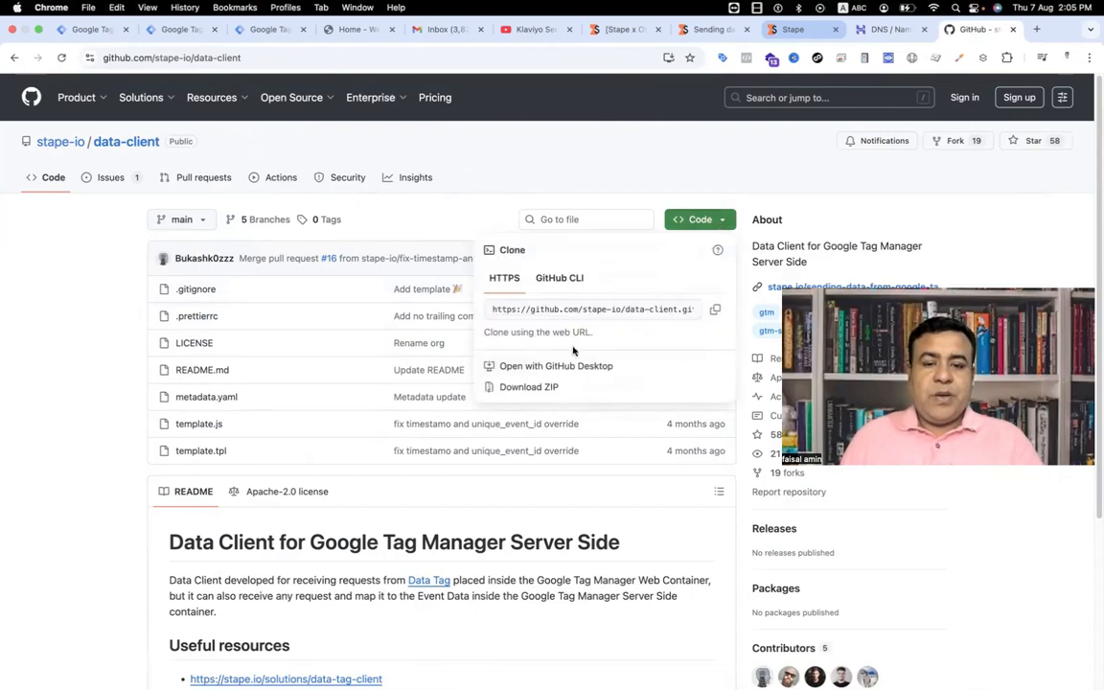
{"action": "left_click", "coordinate": [517, 389]}
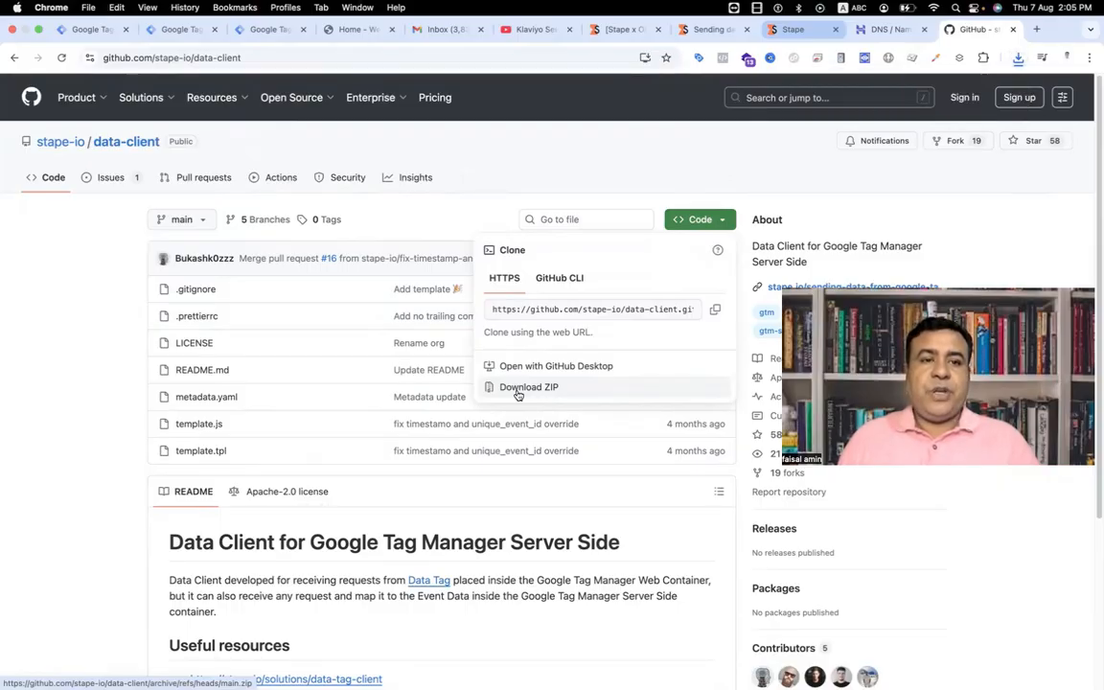
Step: Create a client template in the Server side - Klaviyo container by importing the Data Client template file from Downloads, and save it
{"action": "left_click", "coordinate": [275, 30]}
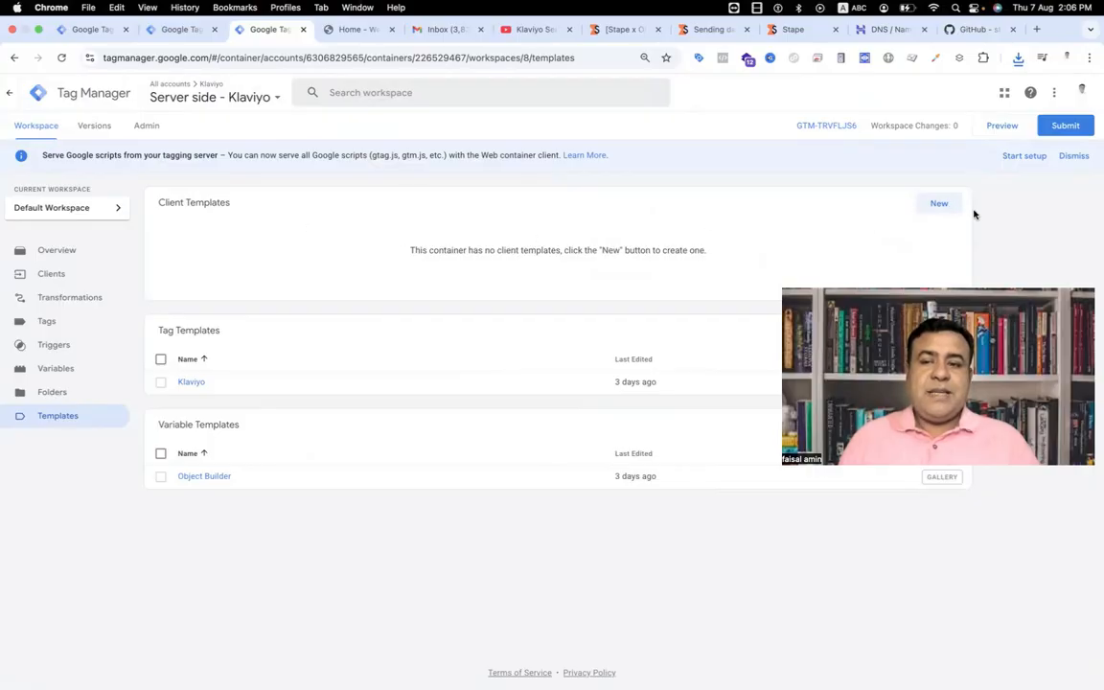
{"action": "left_click", "coordinate": [935, 204]}
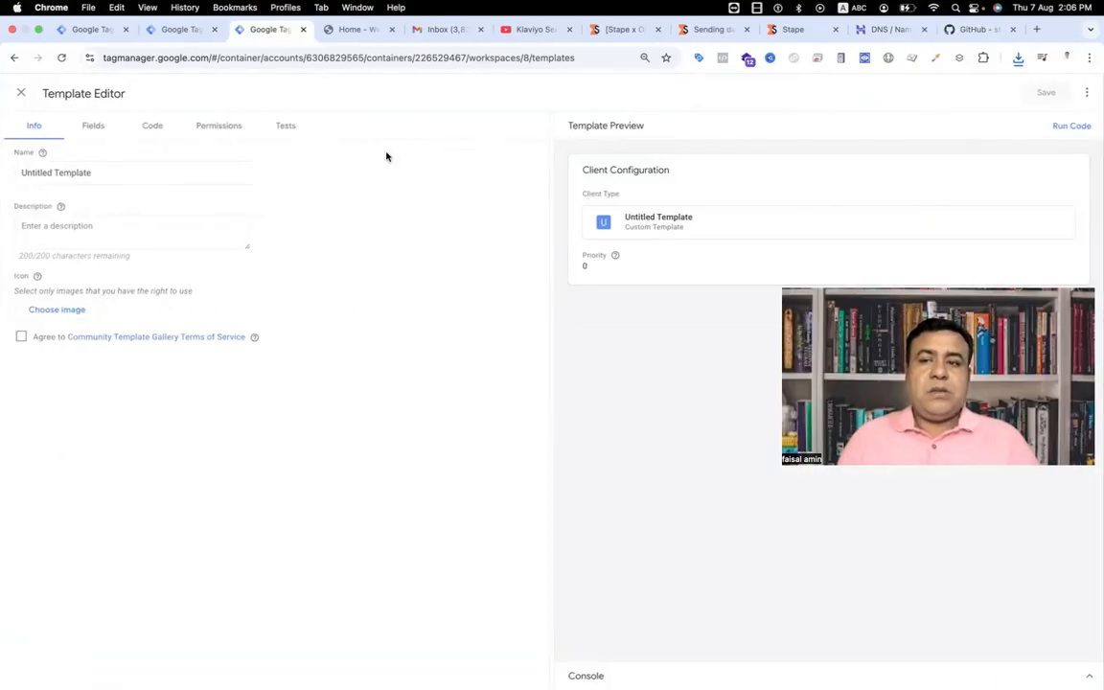
{"action": "left_click", "coordinate": [1087, 92]}
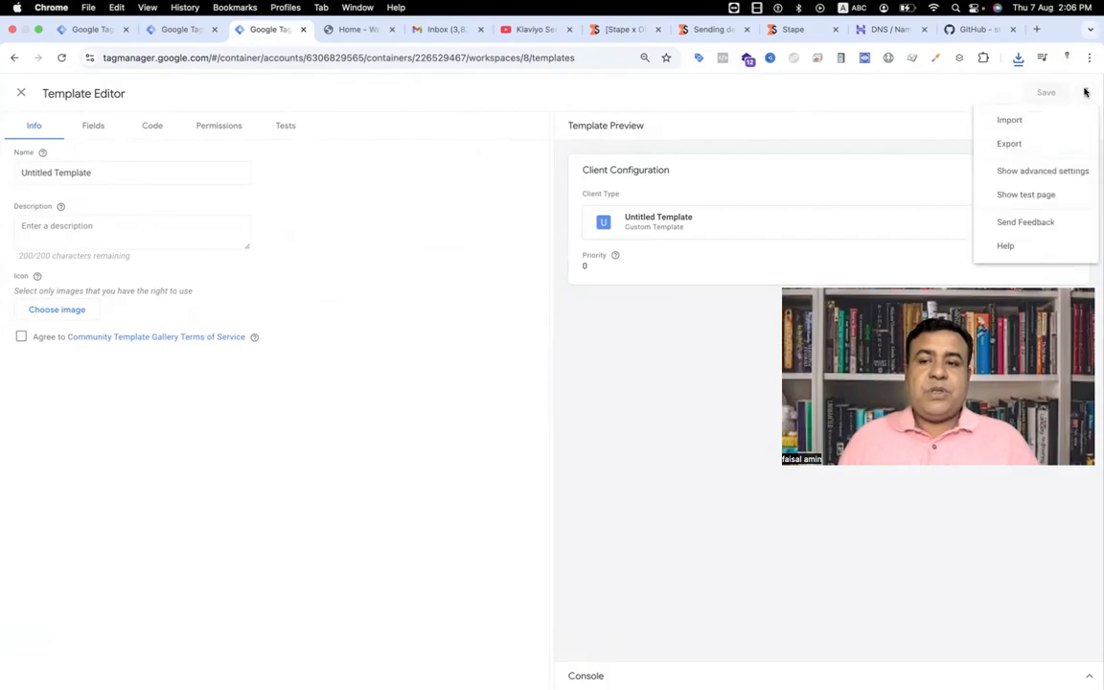
{"action": "left_click", "coordinate": [1035, 118]}
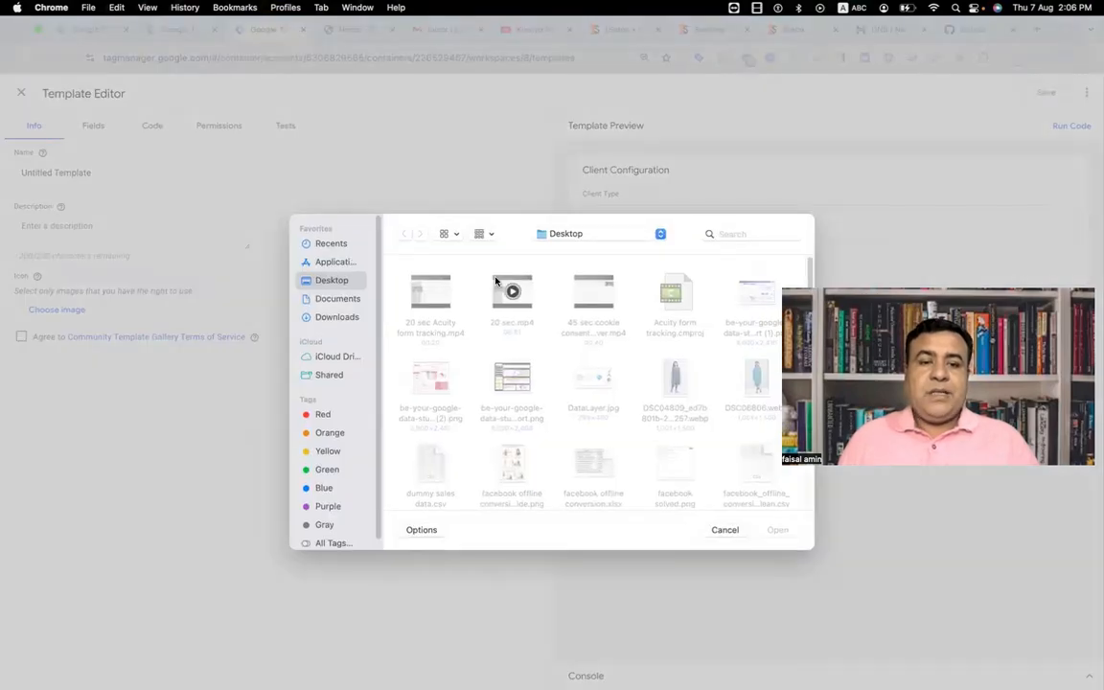
{"action": "left_click", "coordinate": [336, 314]}
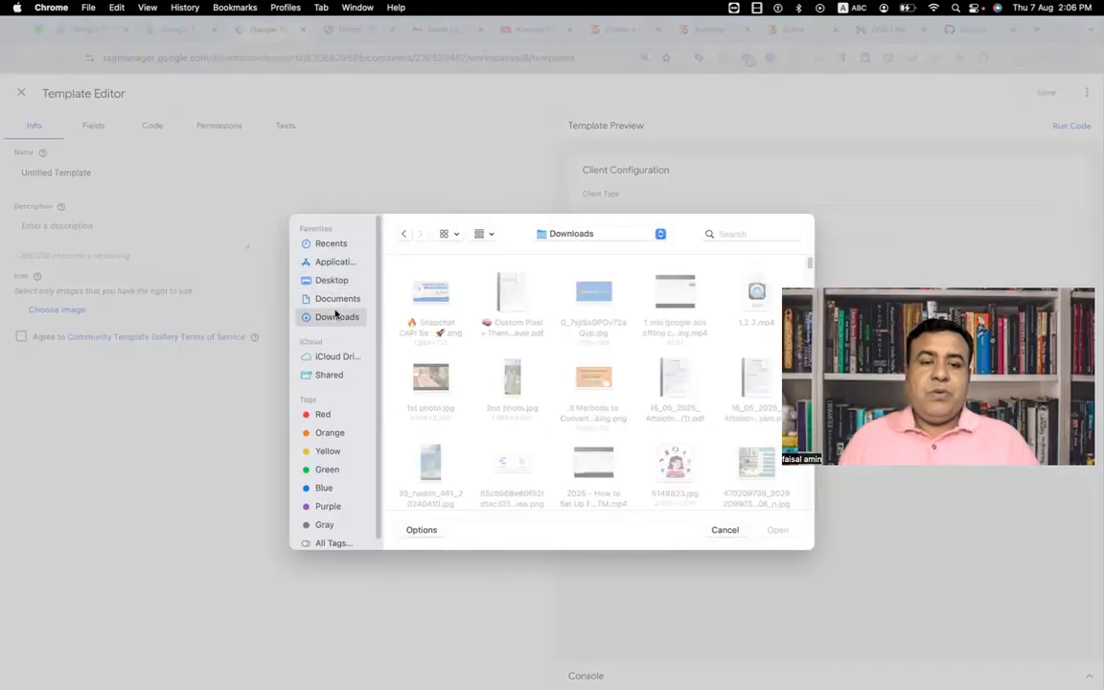
{"action": "scroll", "coordinate": [611, 384], "scroll_direction": "down", "scroll_amount": 10}
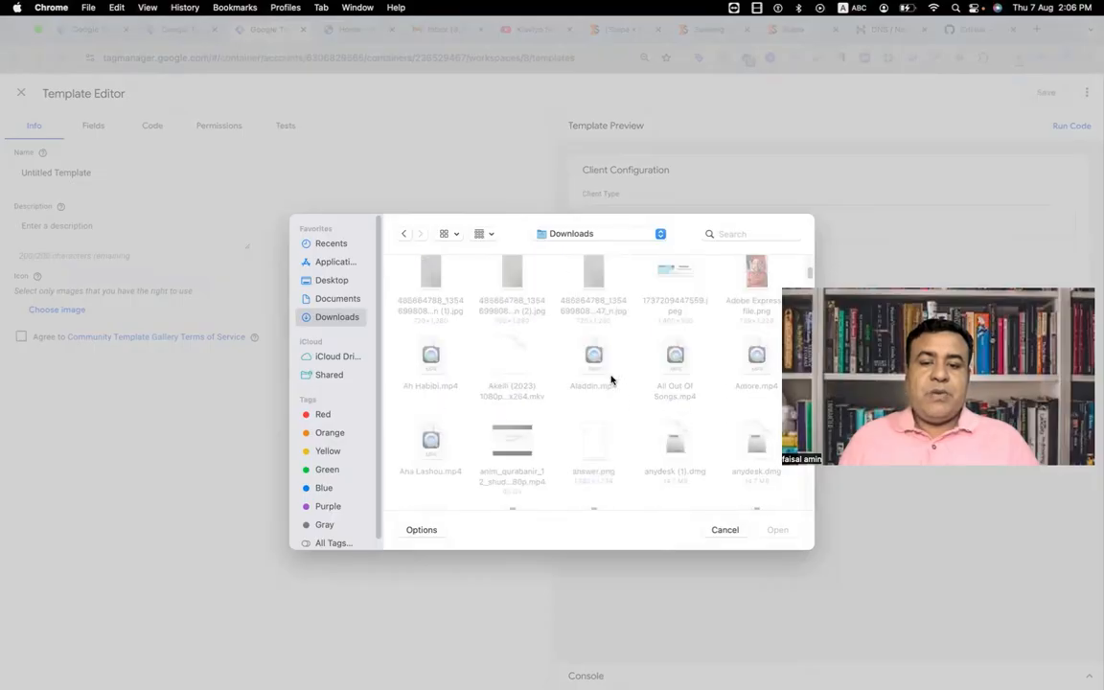
{"action": "scroll", "coordinate": [611, 381], "scroll_direction": "down", "scroll_amount": 6}
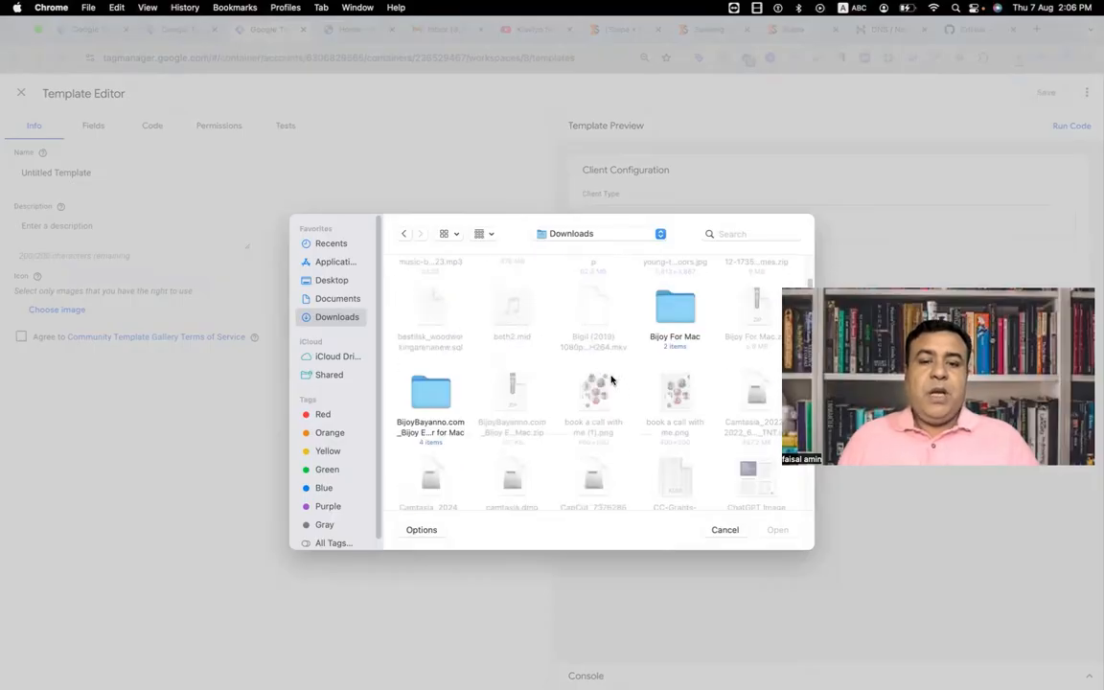
{"action": "scroll", "coordinate": [610, 381], "scroll_direction": "down", "scroll_amount": 8}
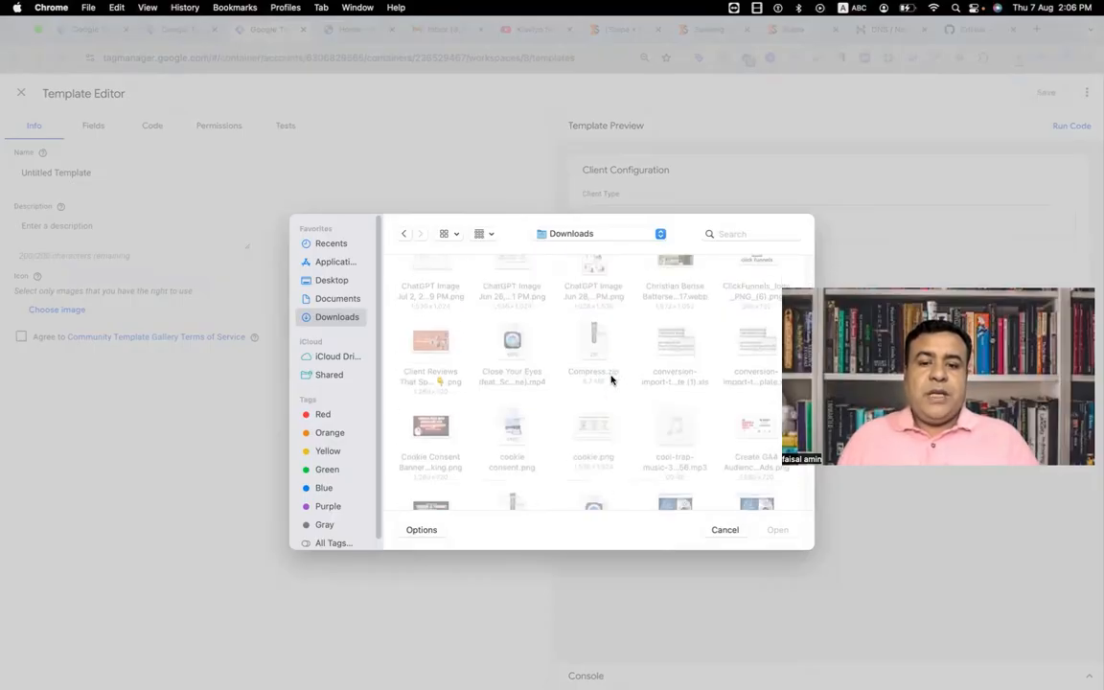
{"action": "scroll", "coordinate": [610, 380], "scroll_direction": "down", "scroll_amount": 6}
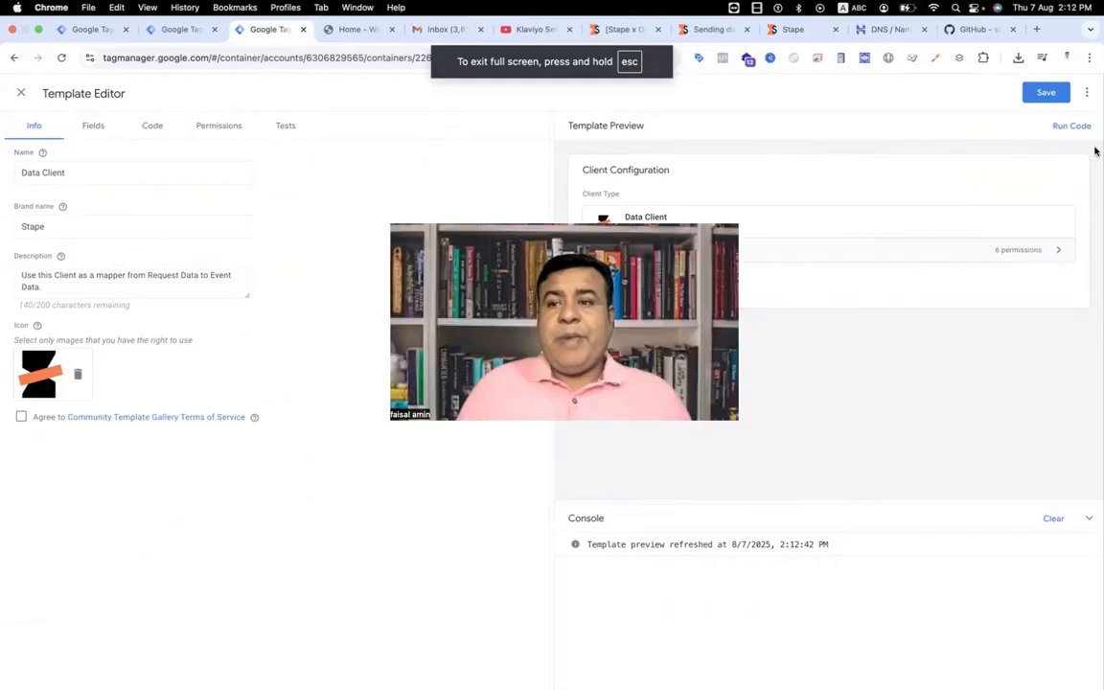
{"action": "left_click", "coordinate": [1040, 93]}
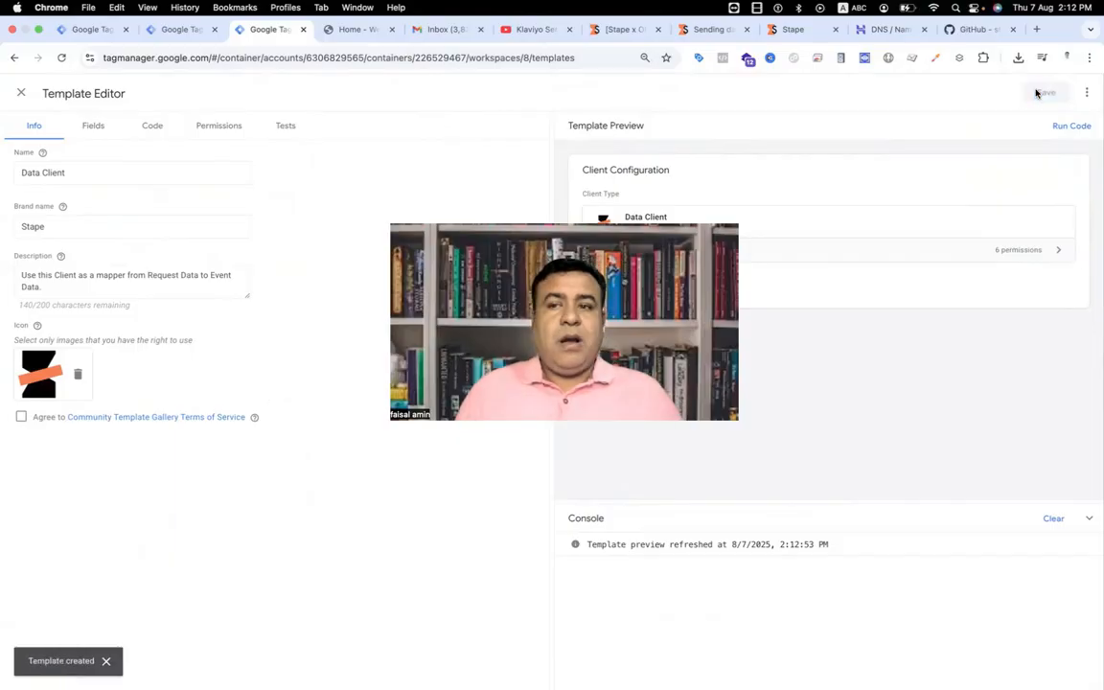
{"action": "left_click", "coordinate": [21, 92]}
Step: Create a new client in the server container using Stape's Data Client type
{"action": "left_click", "coordinate": [52, 273]}
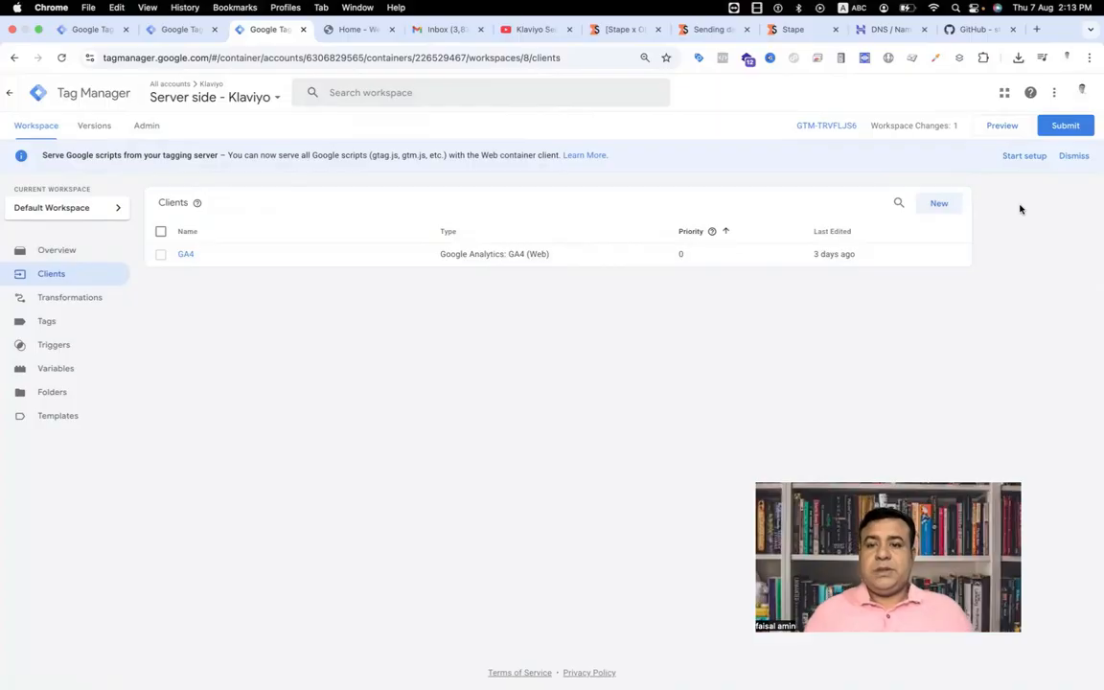
{"action": "left_click", "coordinate": [931, 203]}
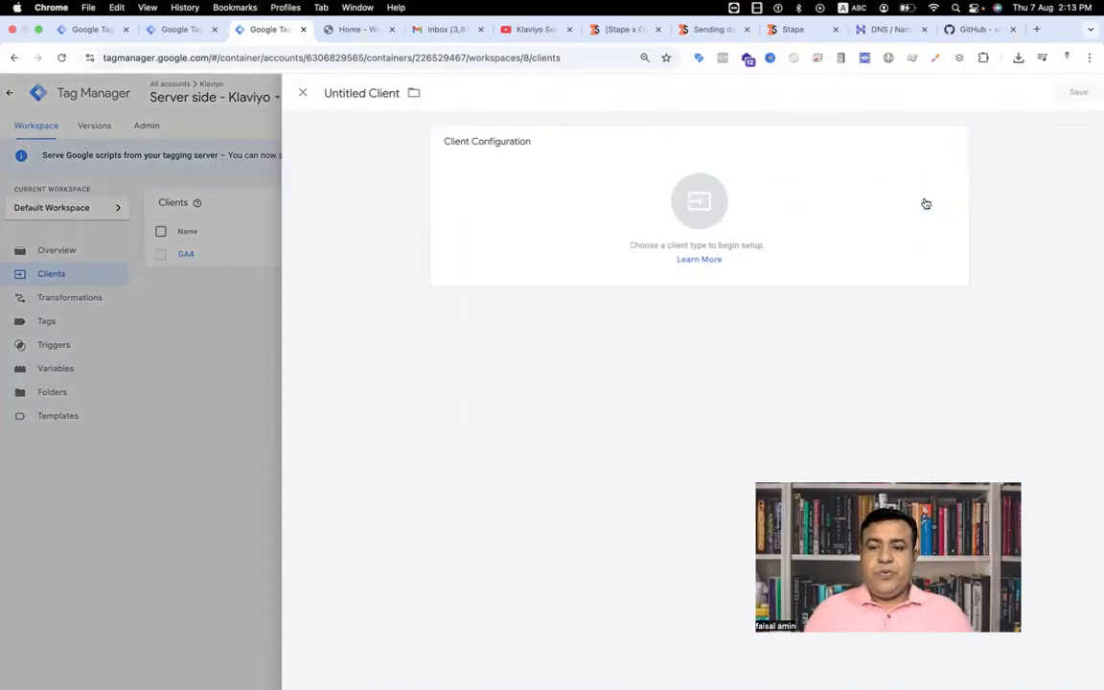
{"action": "left_click", "coordinate": [696, 227]}
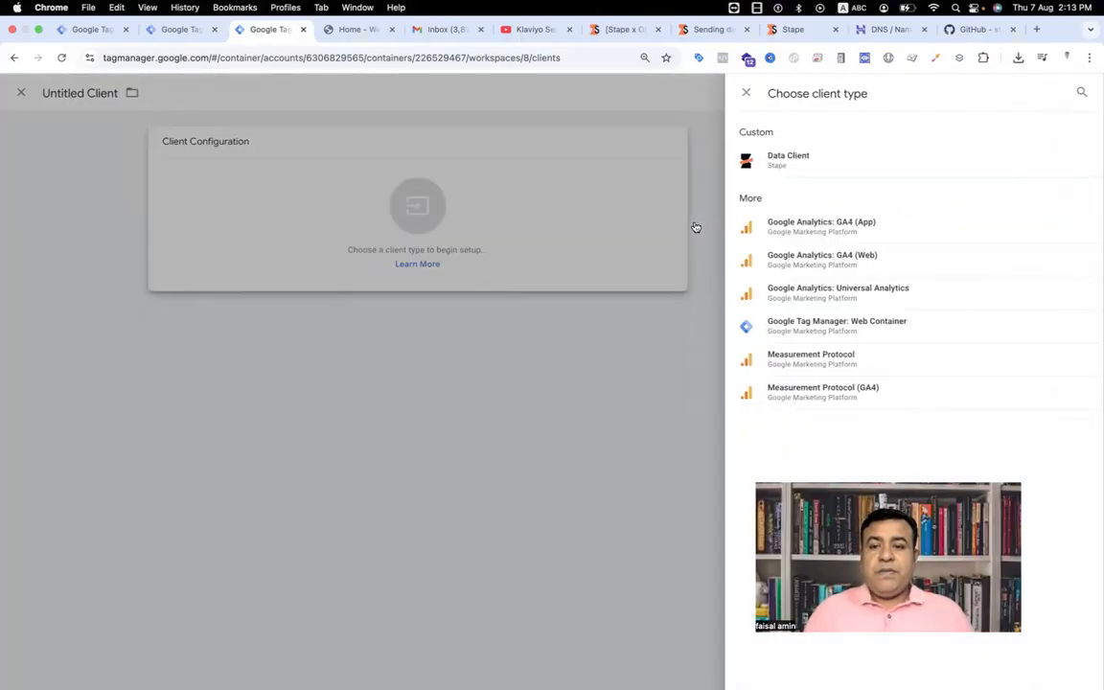
{"action": "left_click", "coordinate": [832, 167]}
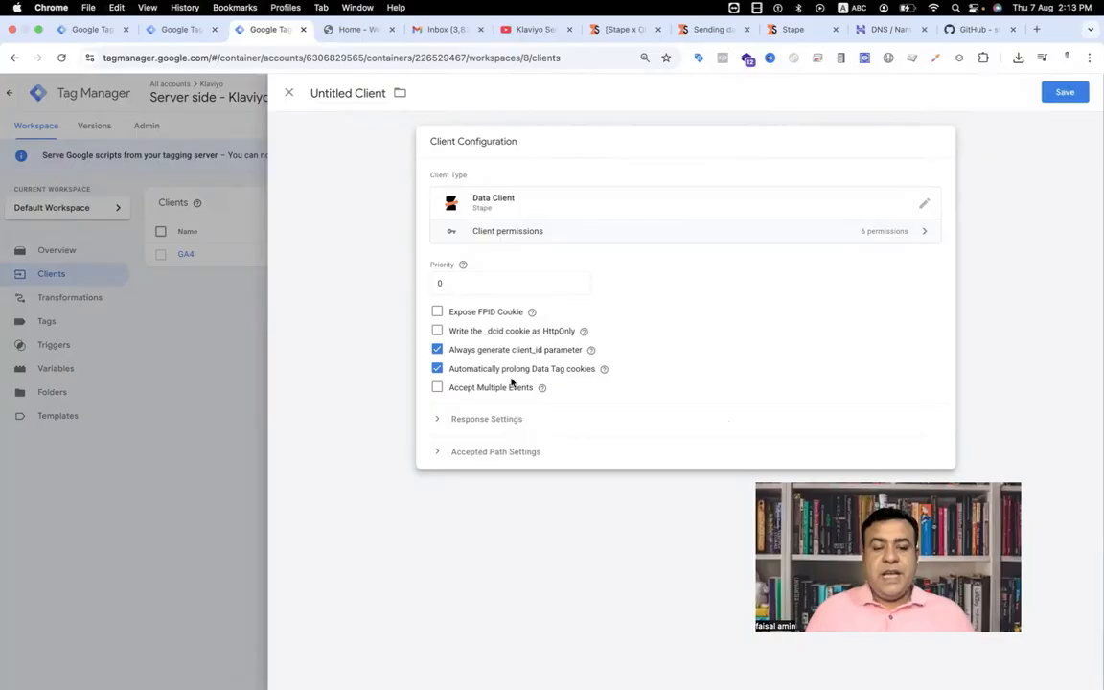
Step: Name the client "Data Client" and save it
{"action": "left_click", "coordinate": [342, 94]}
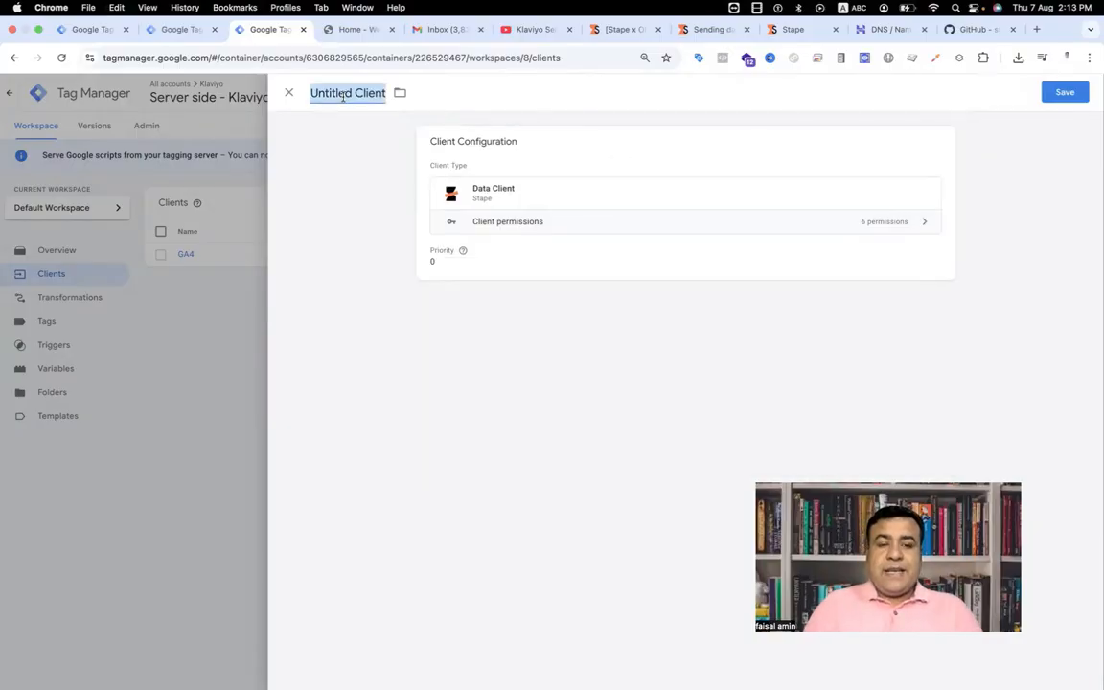
{"action": "type", "text": "DAta"}
{"action": "key", "text": "BackSpace"}
{"action": "key", "text": "BackSpace"}
{"action": "key", "text": "BackSpace"}
{"action": "type", "text": "at"}
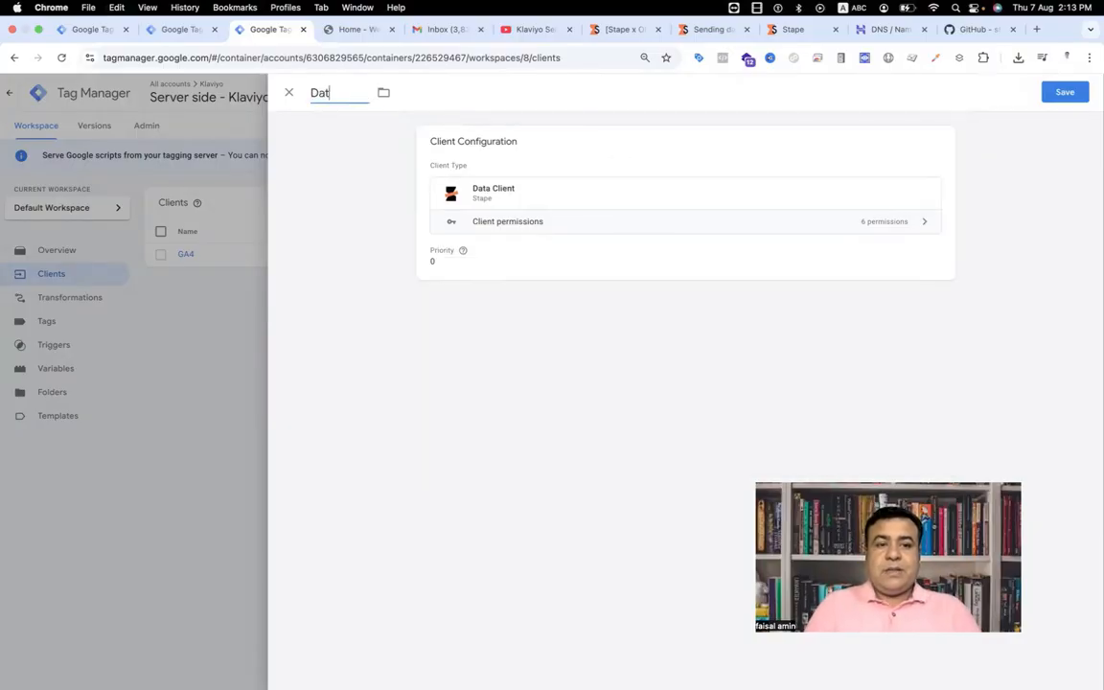
{"action": "type", "text": "a Clie"}
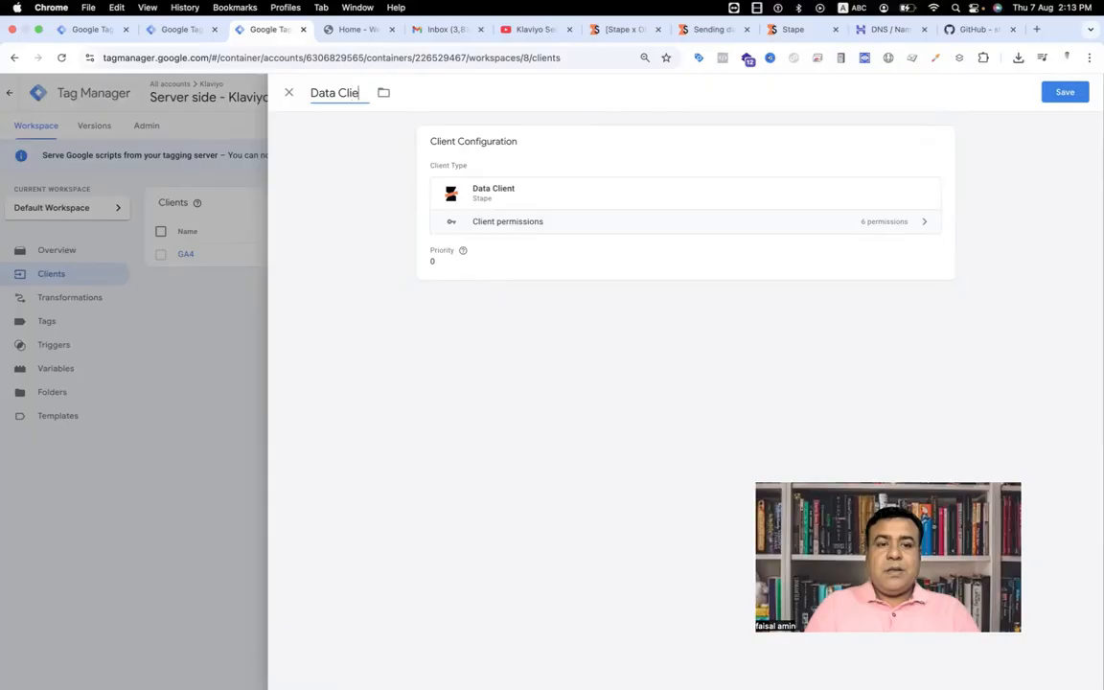
{"action": "type", "text": "nt"}
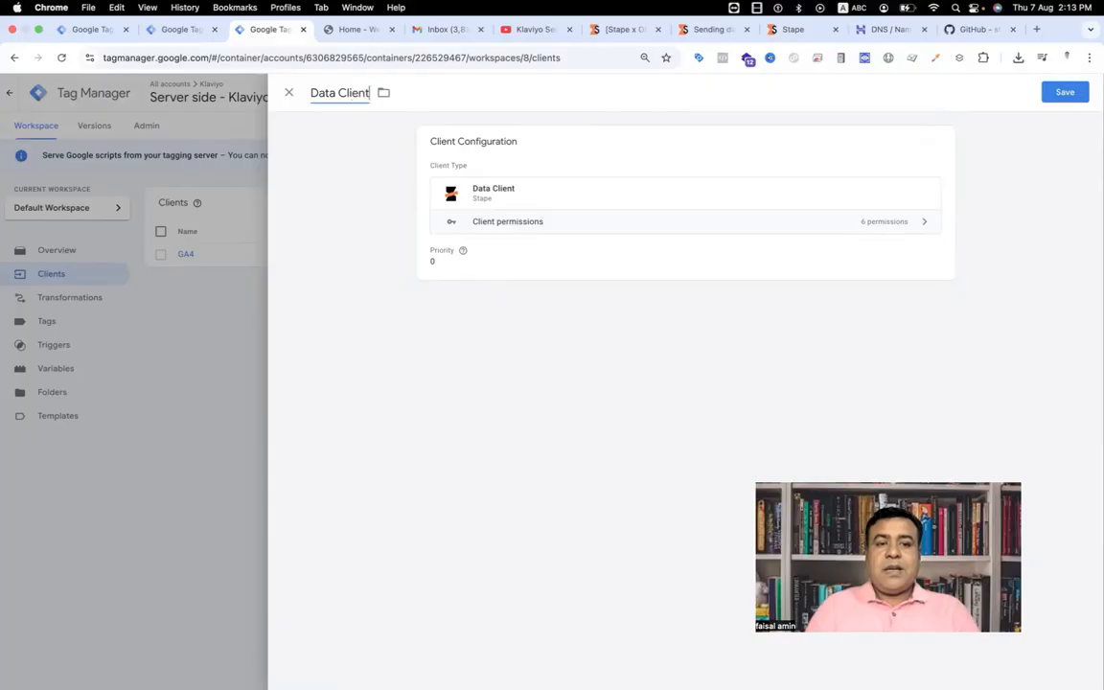
{"action": "left_click", "coordinate": [1069, 101]}
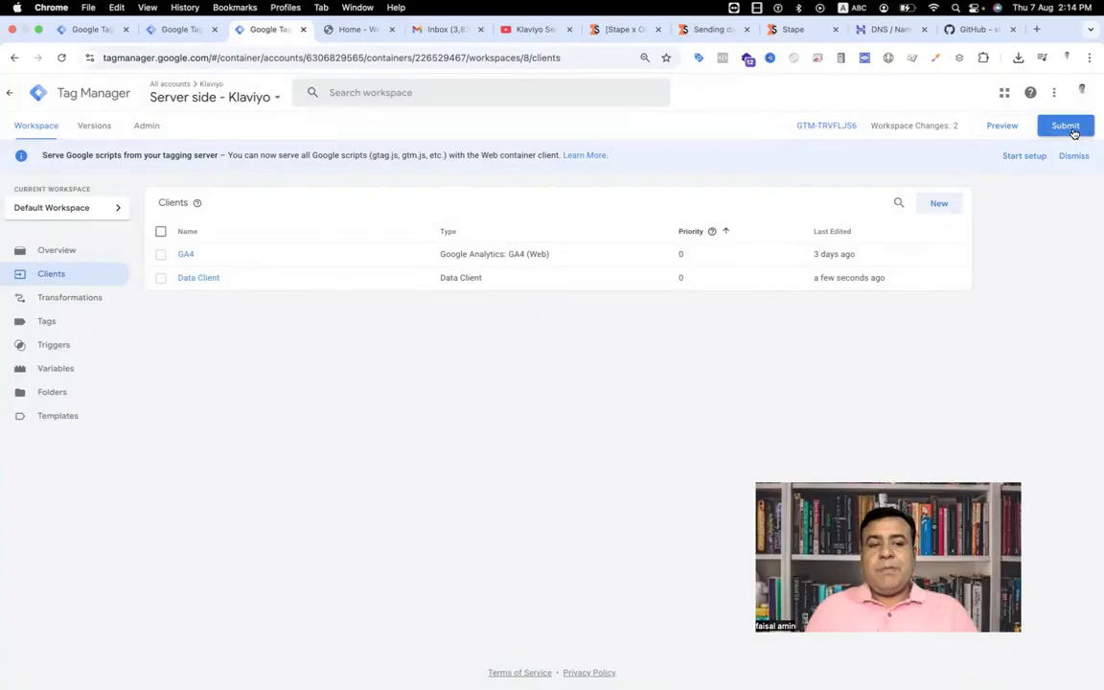
Step: Submit the server container's changes and publish them with the version name "data client"
{"action": "left_click", "coordinate": [1066, 127]}
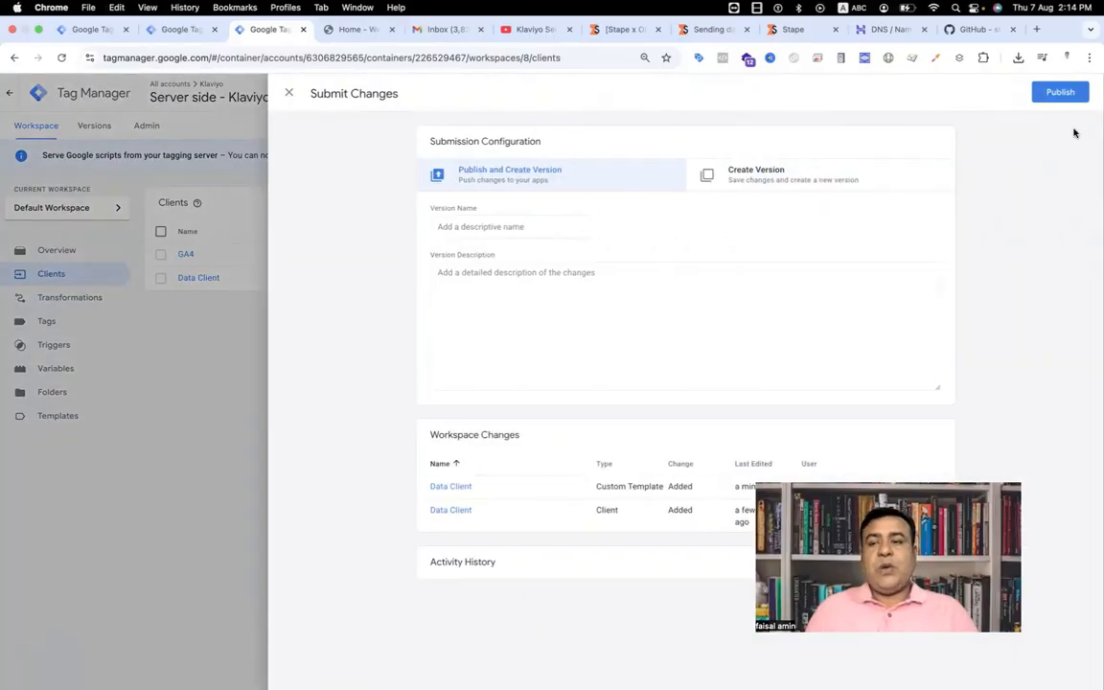
{"action": "left_click", "coordinate": [1062, 94]}
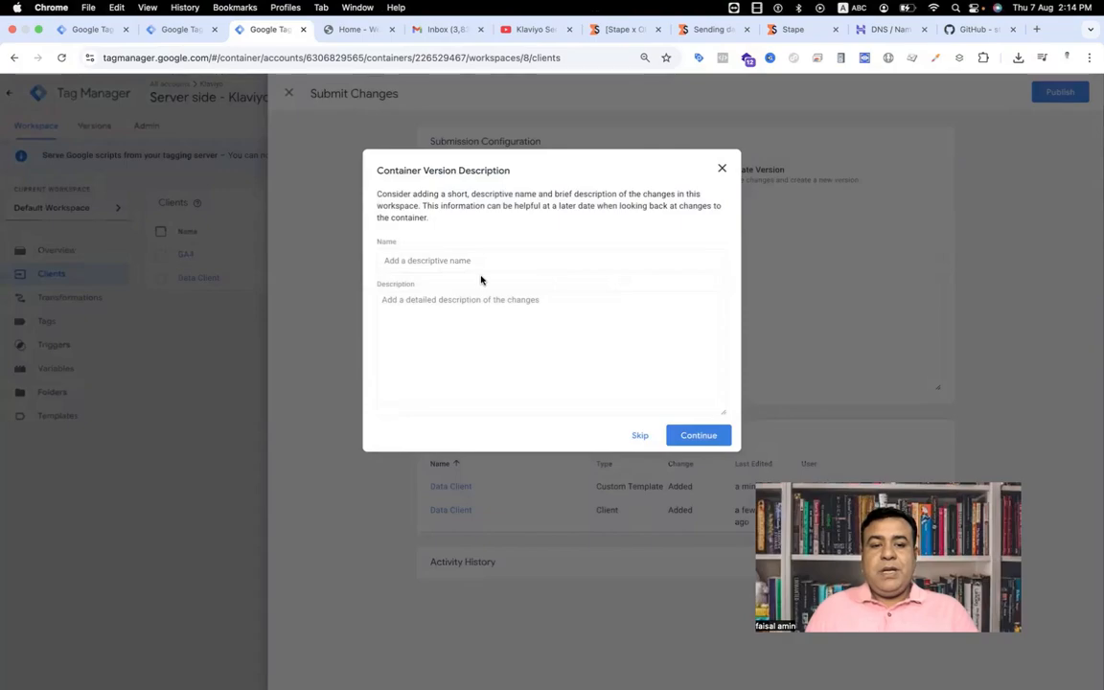
{"action": "left_click", "coordinate": [473, 260]}
{"action": "type", "text": "data"}
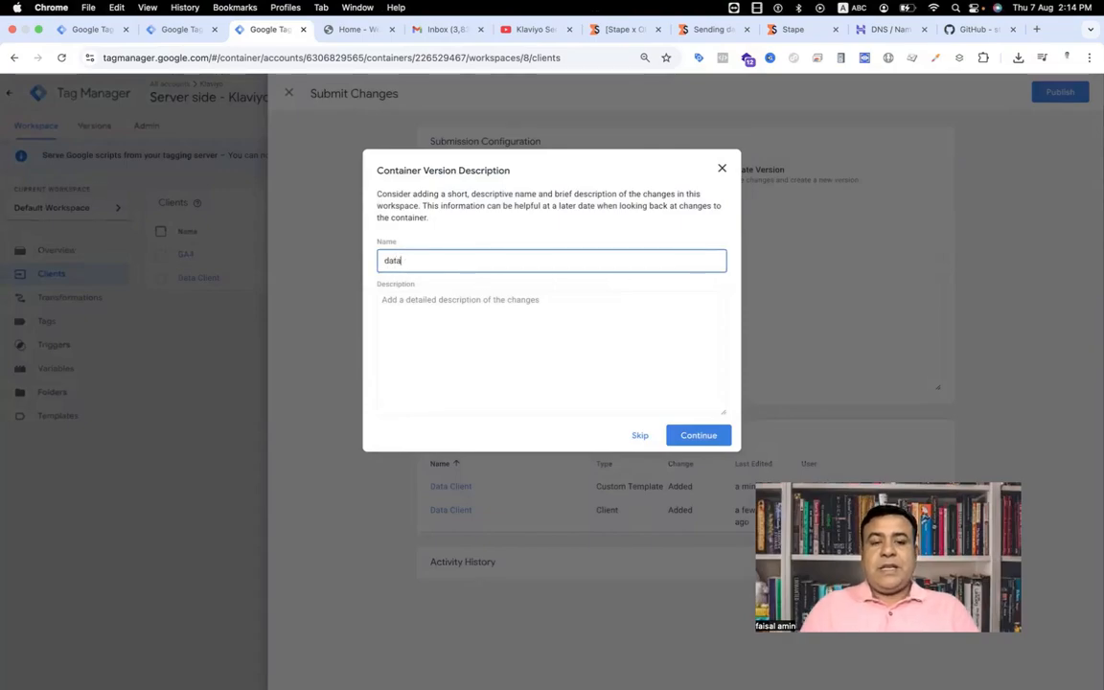
{"action": "type", "text": " cle"}
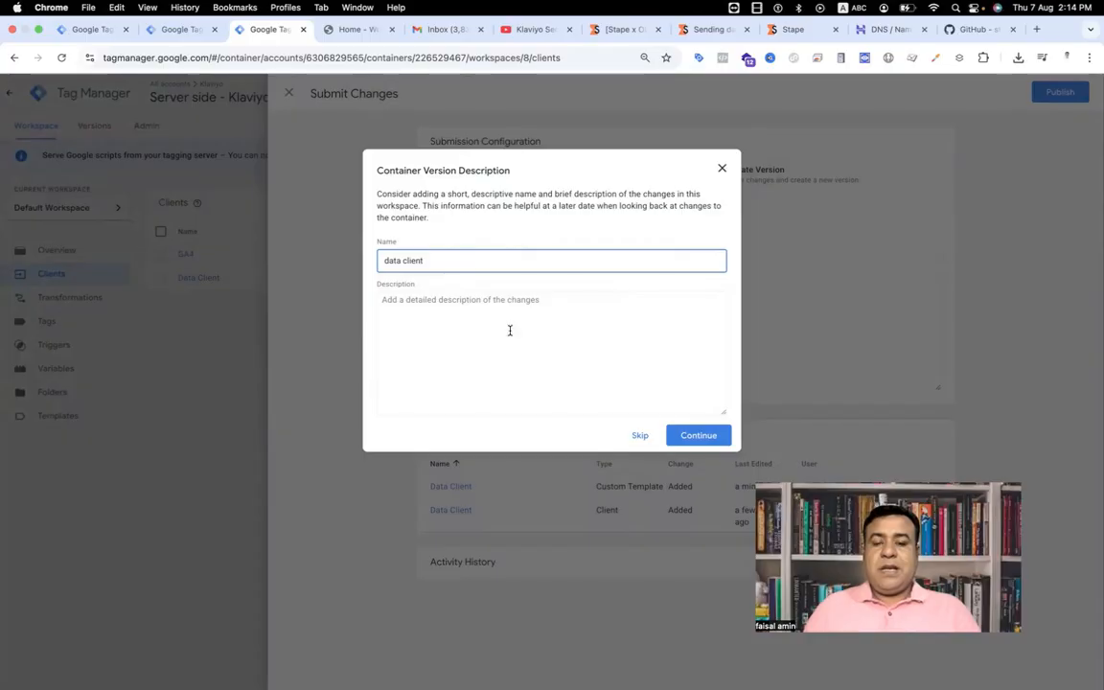
{"action": "left_click", "coordinate": [702, 436]}
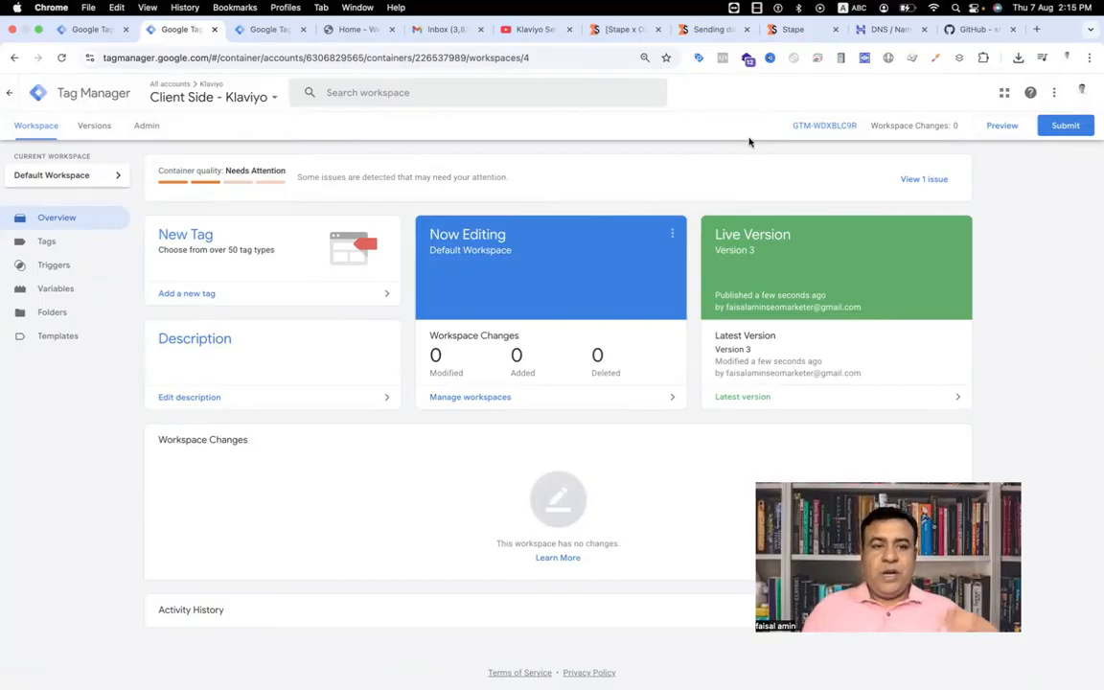
Step: Start preview mode for the Client Side - Klaviyo container connected to the store site, and for the Server side - Klaviyo container
{"action": "left_click", "coordinate": [1012, 128]}
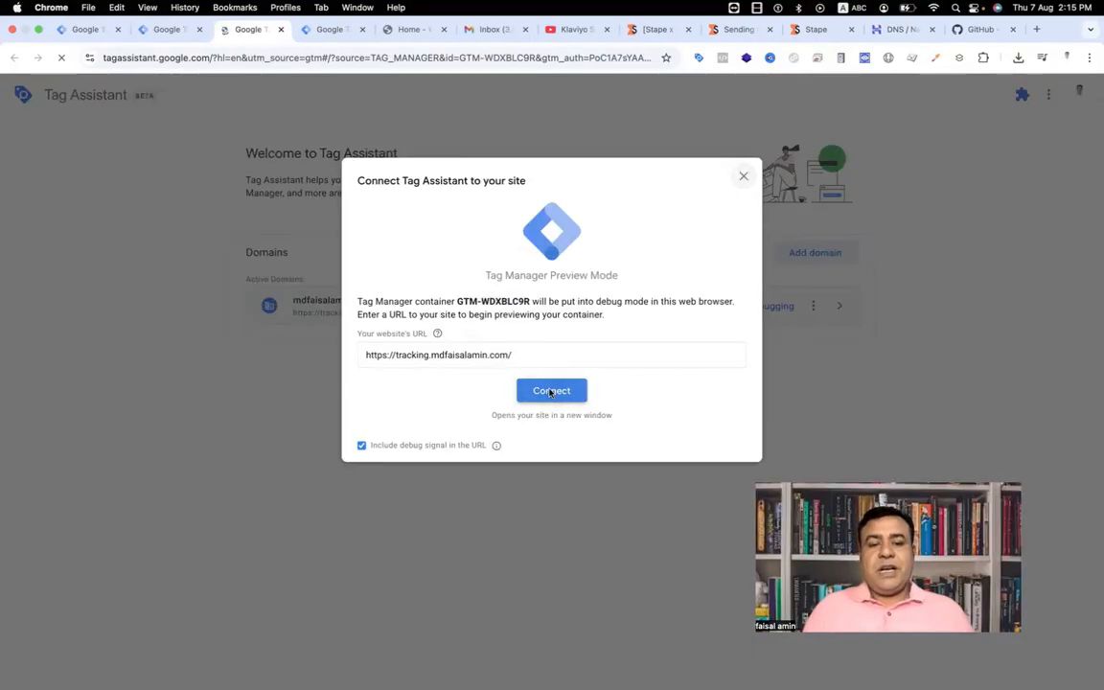
{"action": "left_click", "coordinate": [551, 389]}
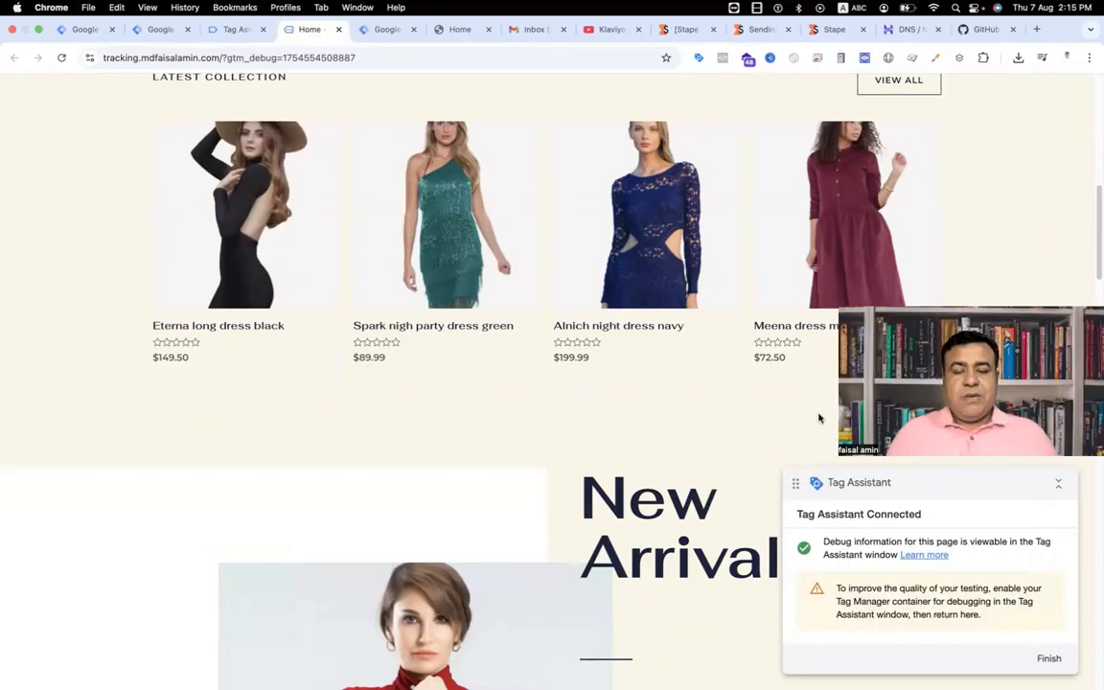
{"action": "left_click", "coordinate": [388, 29]}
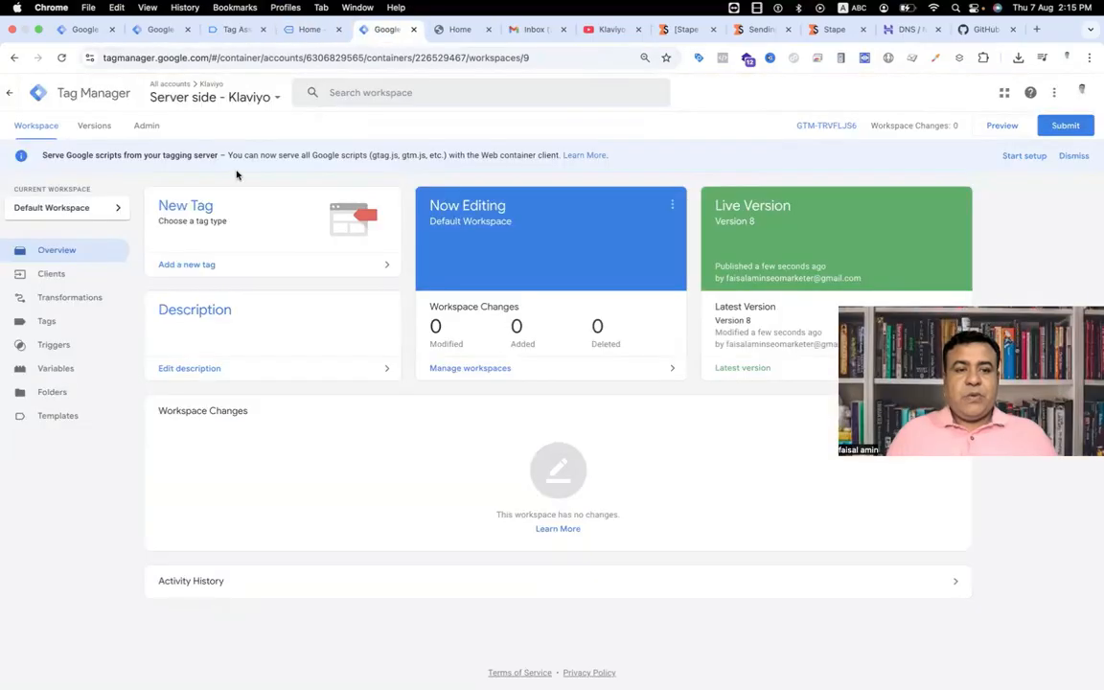
{"action": "left_click", "coordinate": [1000, 126]}
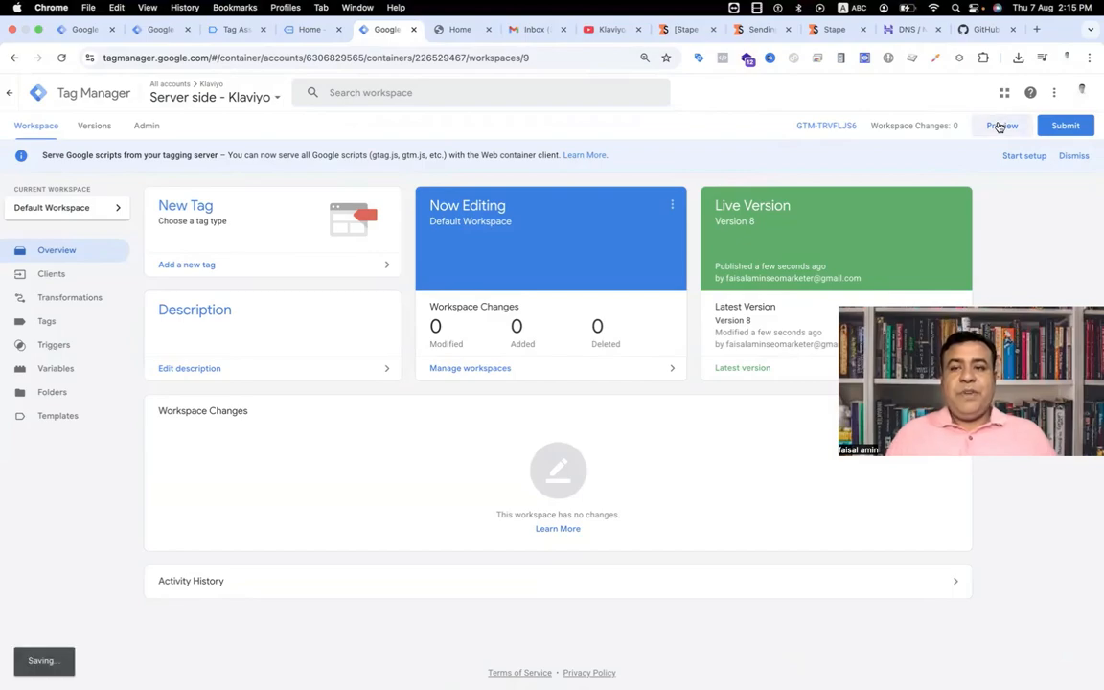
Step: Open the "Spark nigh party dress green" product page on the store site connected to Tag Assistant
{"action": "scroll", "coordinate": [537, 375], "scroll_direction": "down", "scroll_amount": 4}
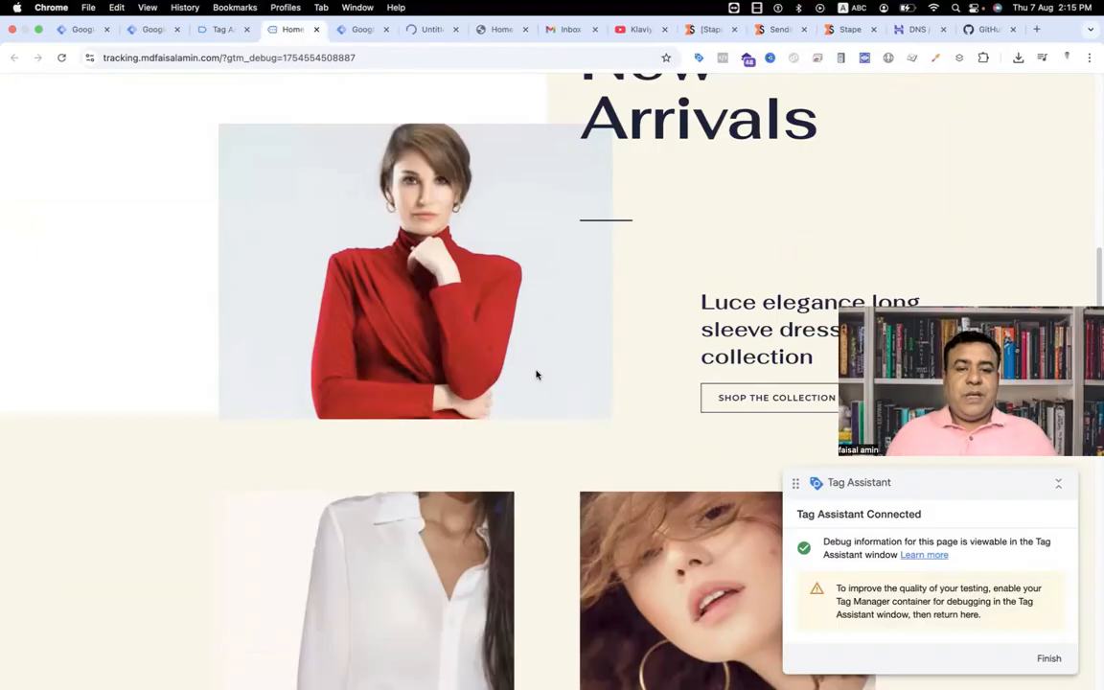
{"action": "scroll", "coordinate": [536, 375], "scroll_direction": "down", "scroll_amount": 5}
{"action": "left_click", "coordinate": [512, 427]}
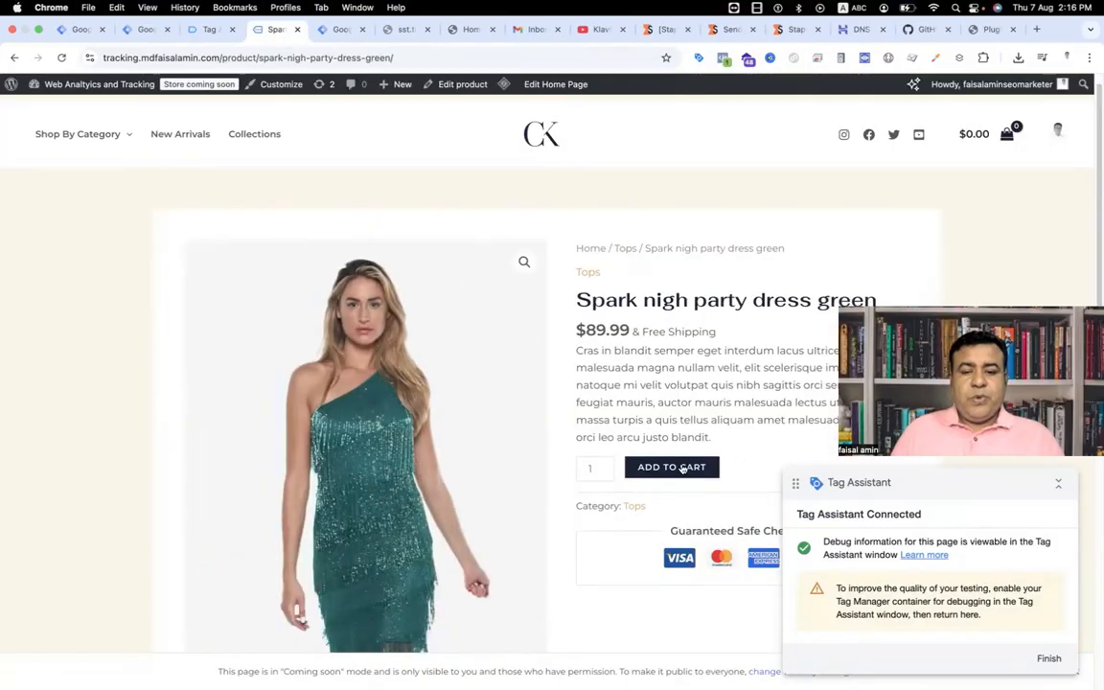
Step: Add the Spark nigh party dress green to the cart, proceed to checkout, and place the cash on delivery order
{"action": "left_click", "coordinate": [682, 468]}
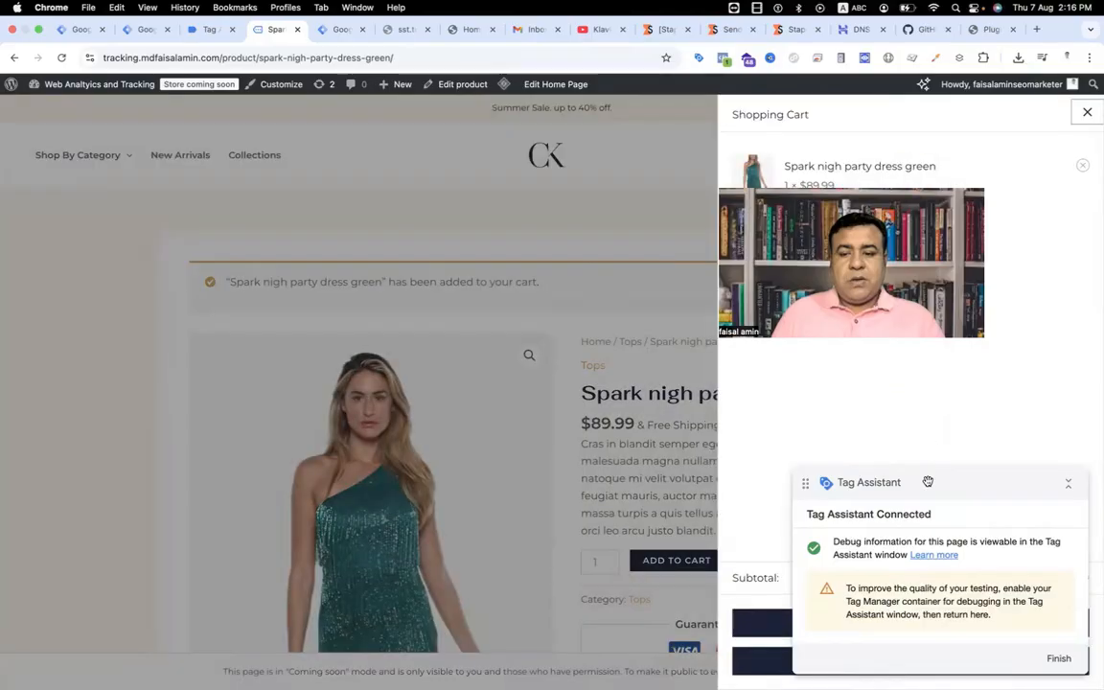
{"action": "left_click_drag", "start_coordinate": [904, 475], "coordinate": [600, 388]}
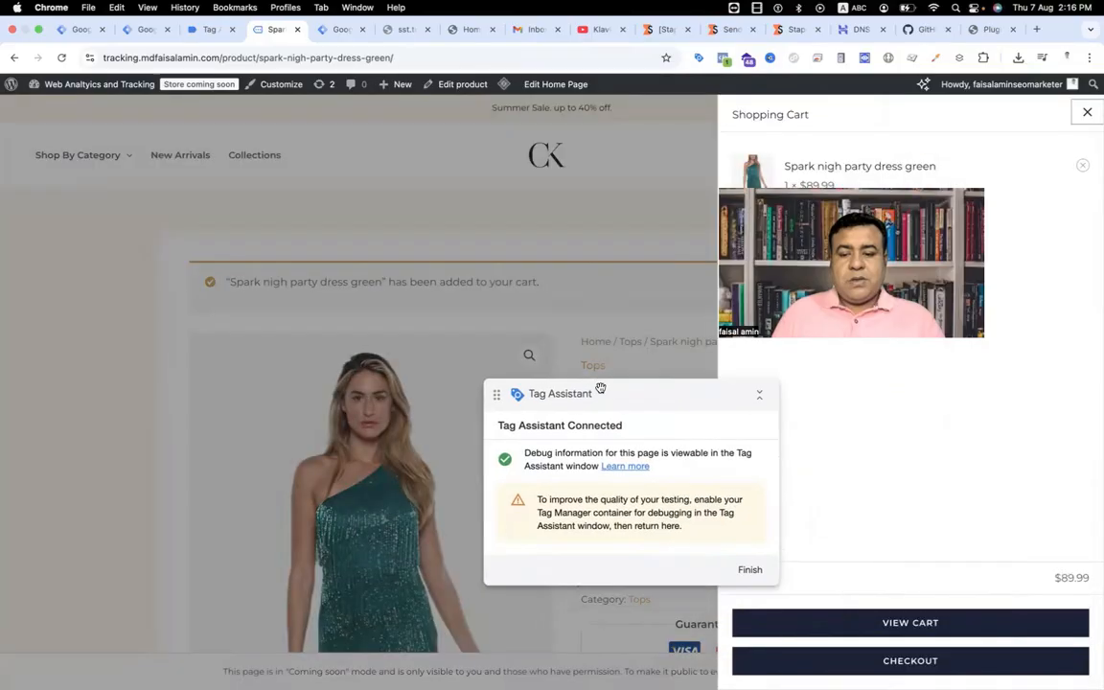
{"action": "left_click", "coordinate": [910, 660]}
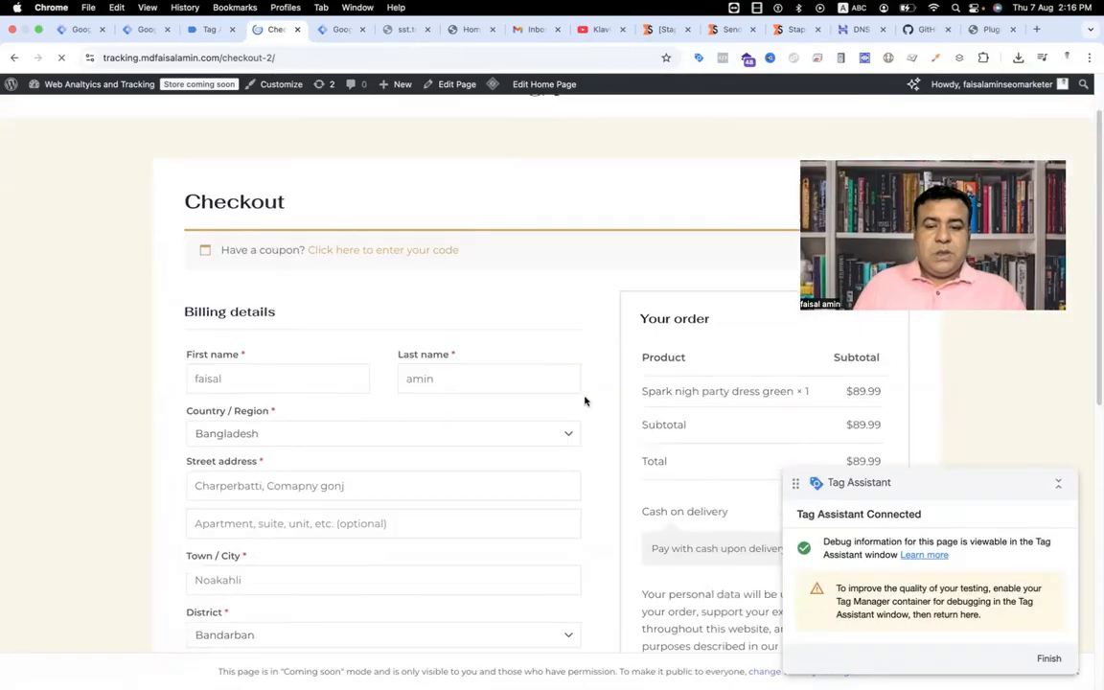
{"action": "scroll", "coordinate": [585, 401], "scroll_direction": "down", "scroll_amount": 3}
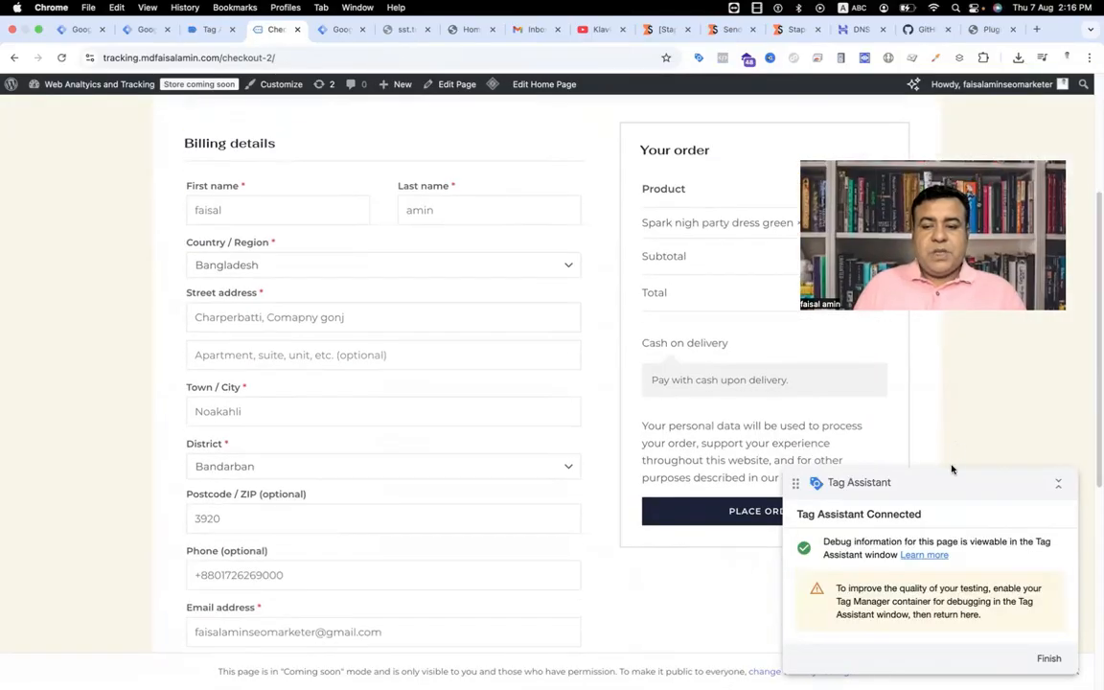
{"action": "left_click_drag", "start_coordinate": [944, 470], "coordinate": [949, 482]}
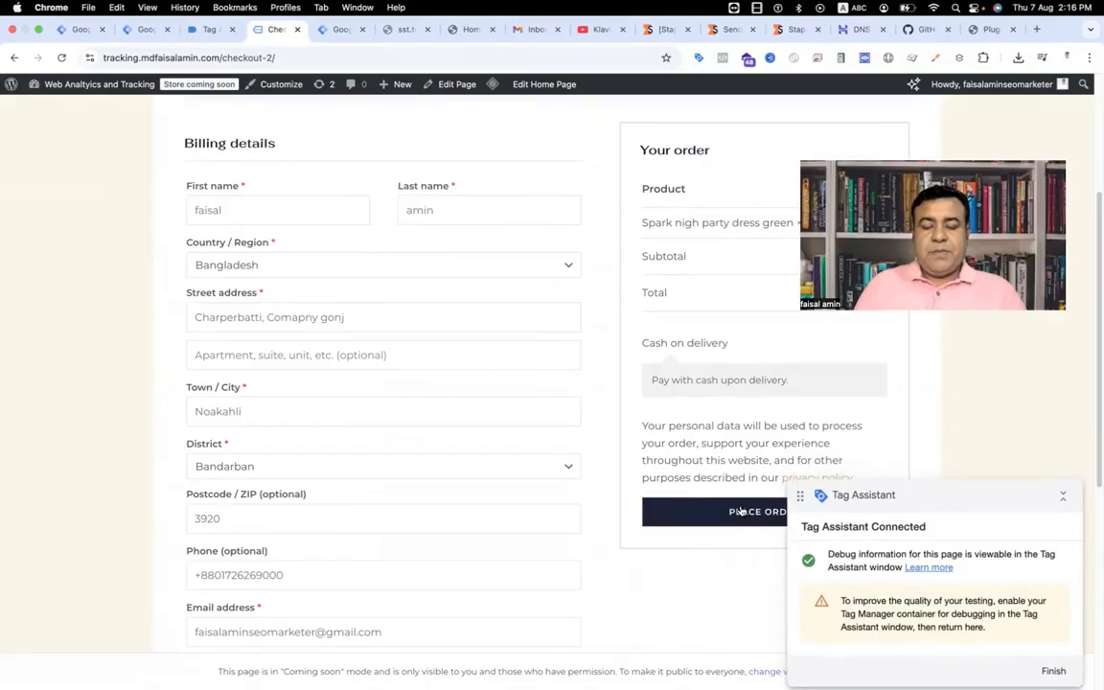
{"action": "left_click", "coordinate": [740, 510]}
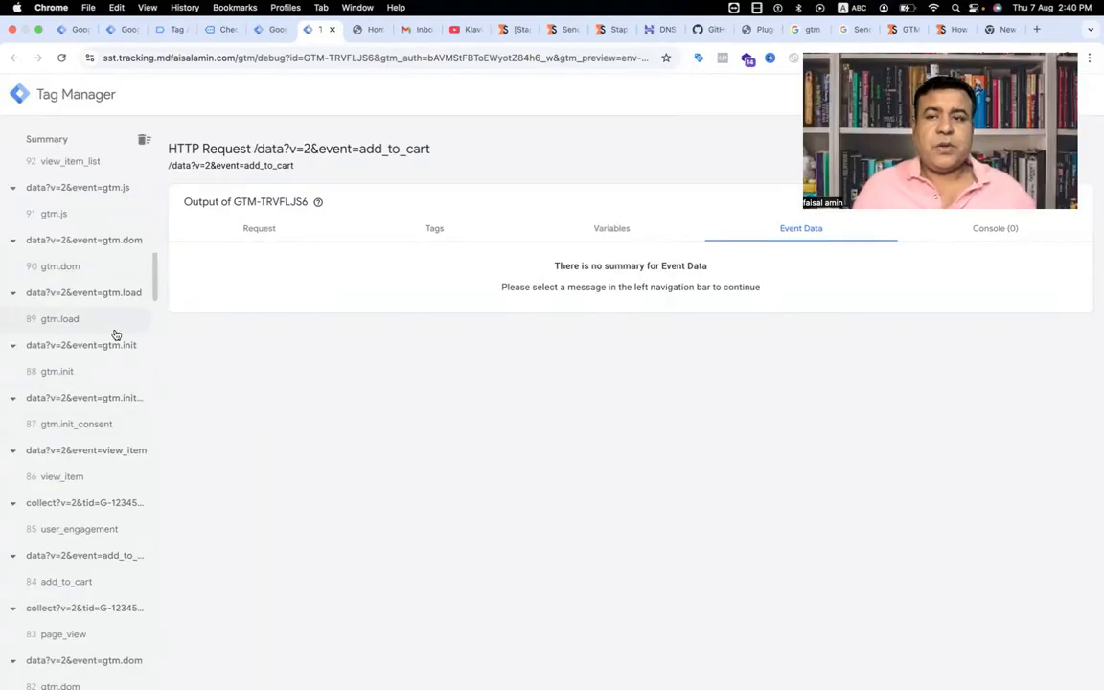
Step: Check in the client container's Tag Assistant preview which messages fired the "Data Tag - All Ecommerce Events" tag
{"action": "left_click", "coordinate": [173, 29]}
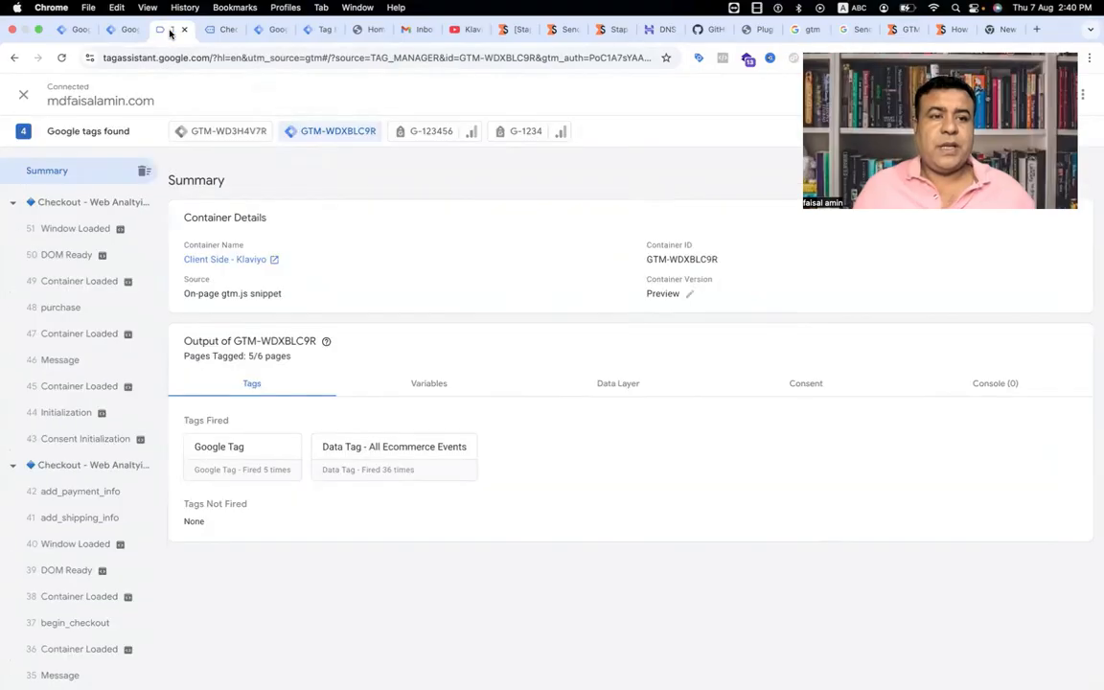
{"action": "left_click", "coordinate": [387, 473]}
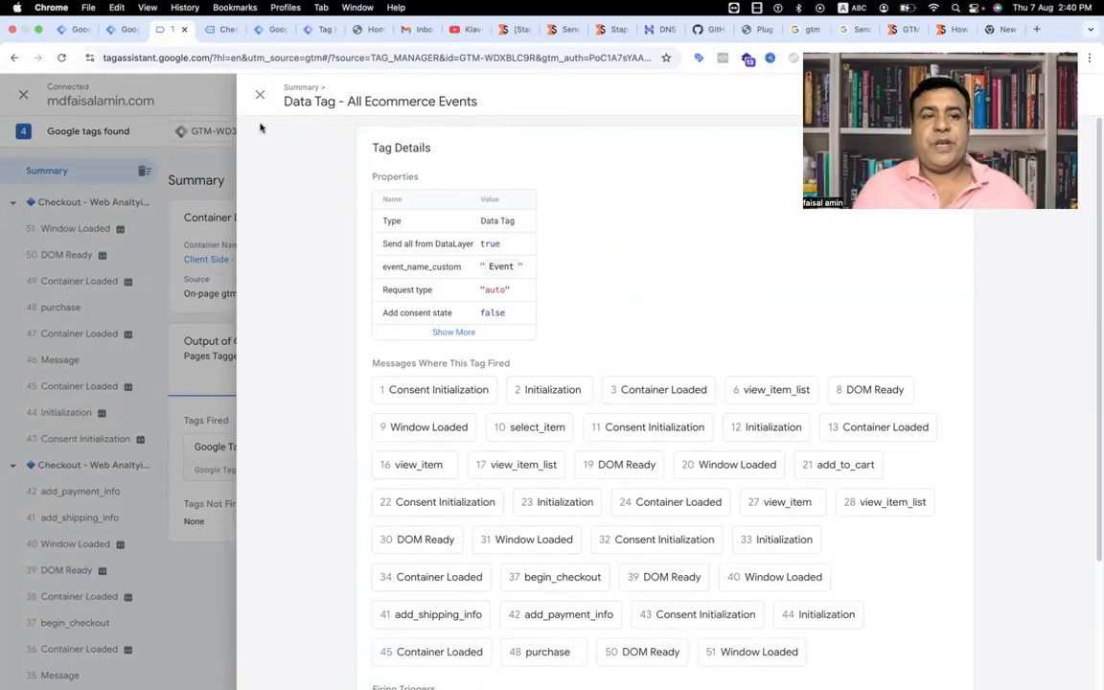
Step: Inspect the event data and request details of the view_item event in the server container's preview
{"action": "left_click", "coordinate": [269, 30]}
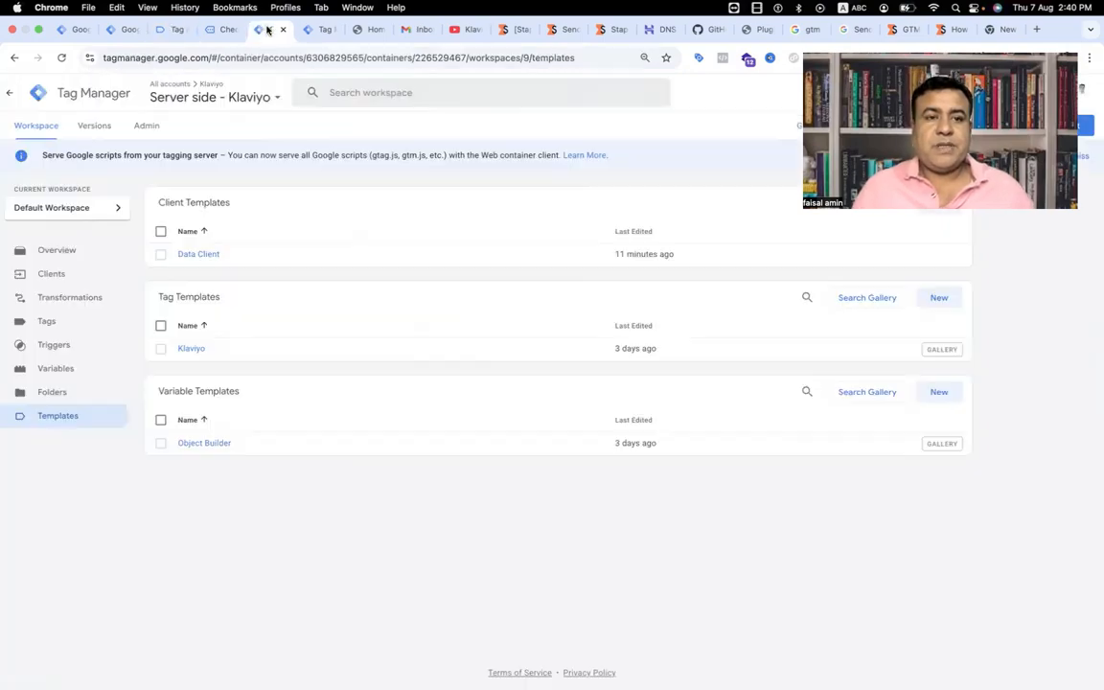
{"action": "left_click", "coordinate": [314, 30]}
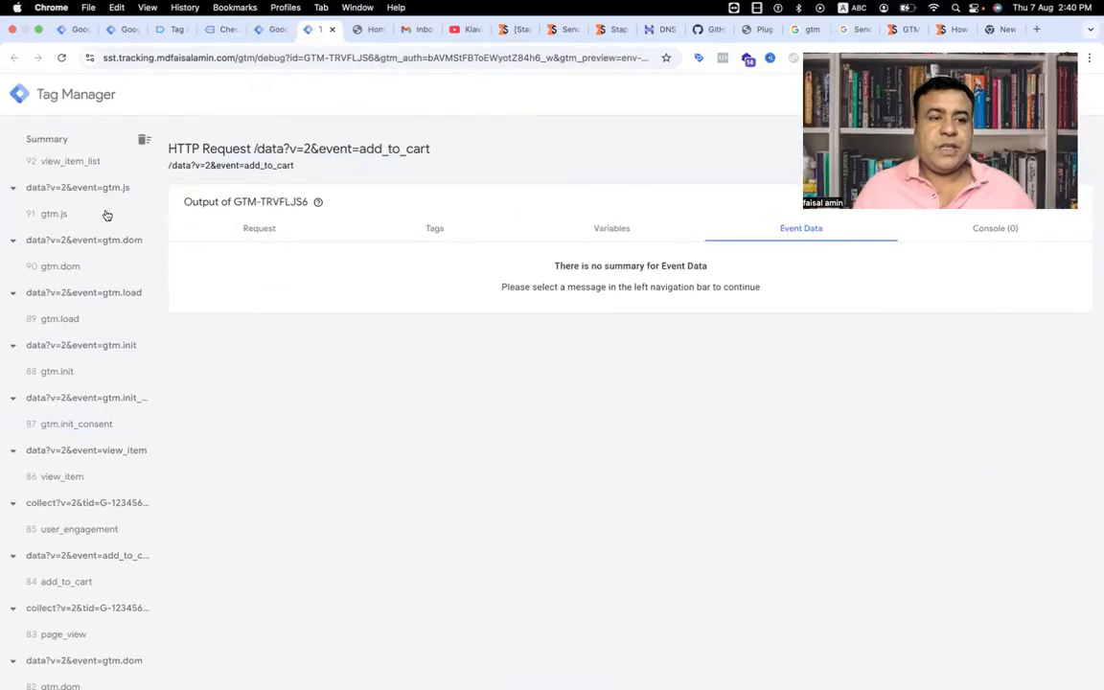
{"action": "scroll", "coordinate": [104, 396], "scroll_direction": "down", "scroll_amount": 2}
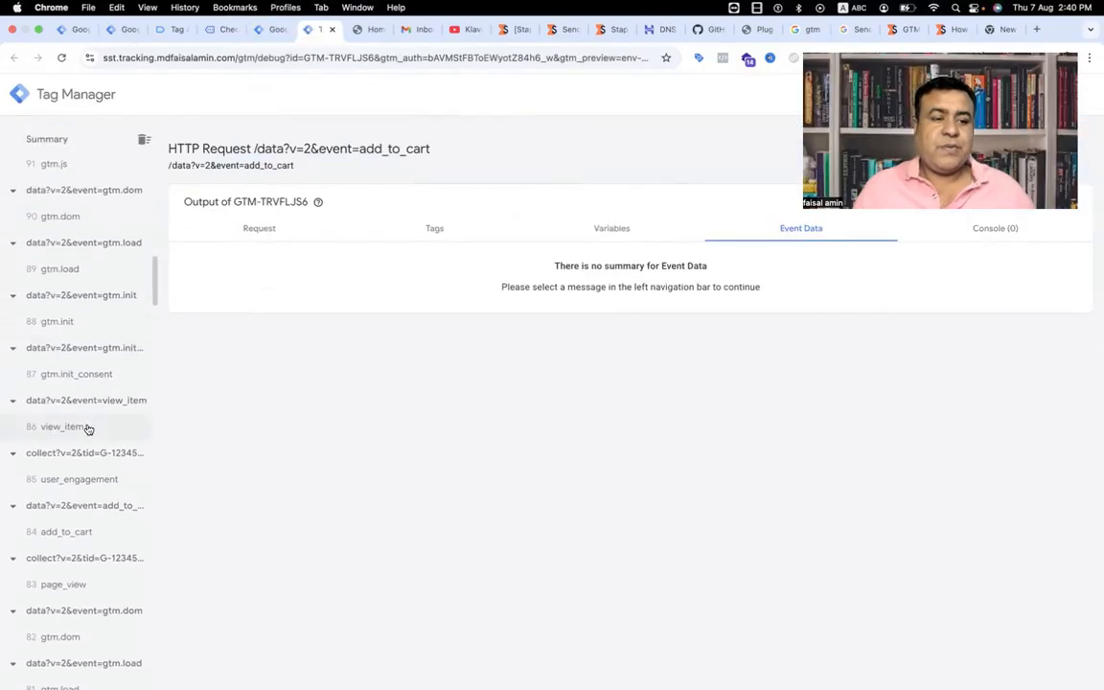
{"action": "scroll", "coordinate": [303, 244], "scroll_direction": "down", "scroll_amount": 3}
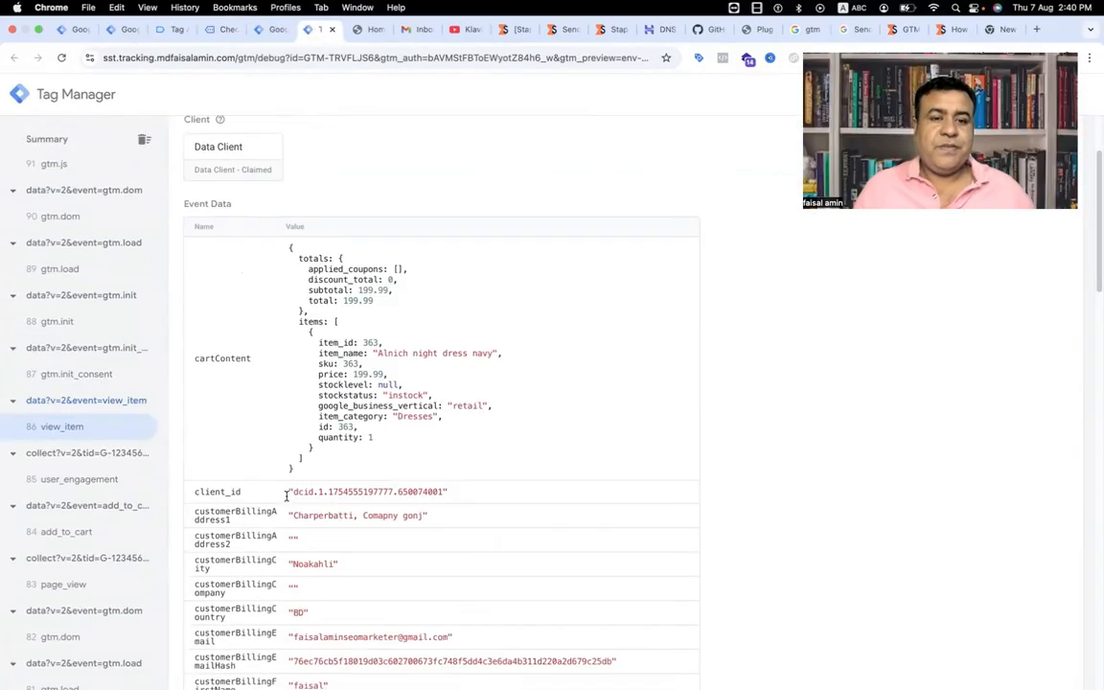
{"action": "scroll", "coordinate": [283, 335], "scroll_direction": "up", "scroll_amount": 3}
{"action": "left_click", "coordinate": [247, 215]}
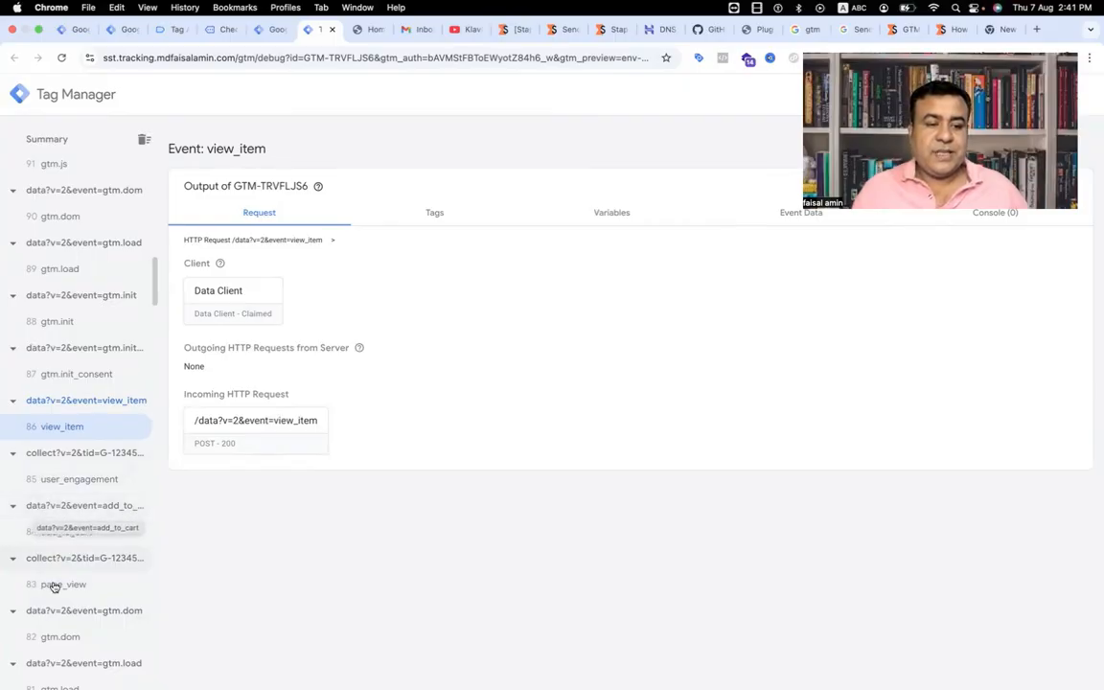
Step: Examine the add_to_cart event's event data in the server preview, covering the cart contents and the customer billing and shipping fields
{"action": "left_click", "coordinate": [55, 532]}
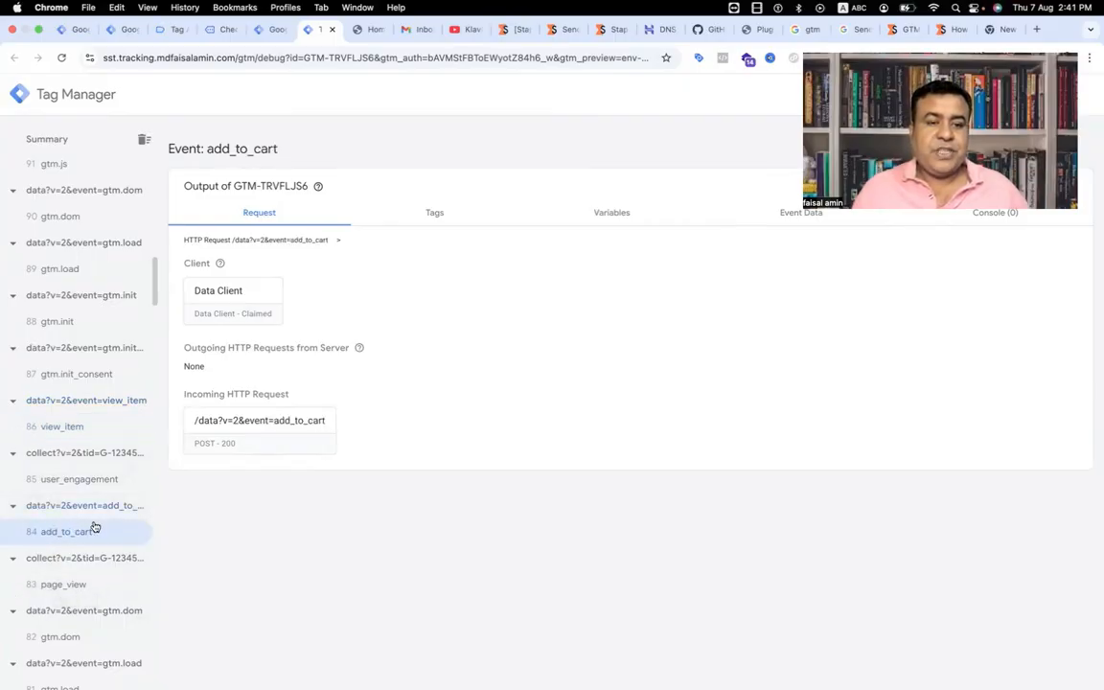
{"action": "left_click", "coordinate": [781, 214]}
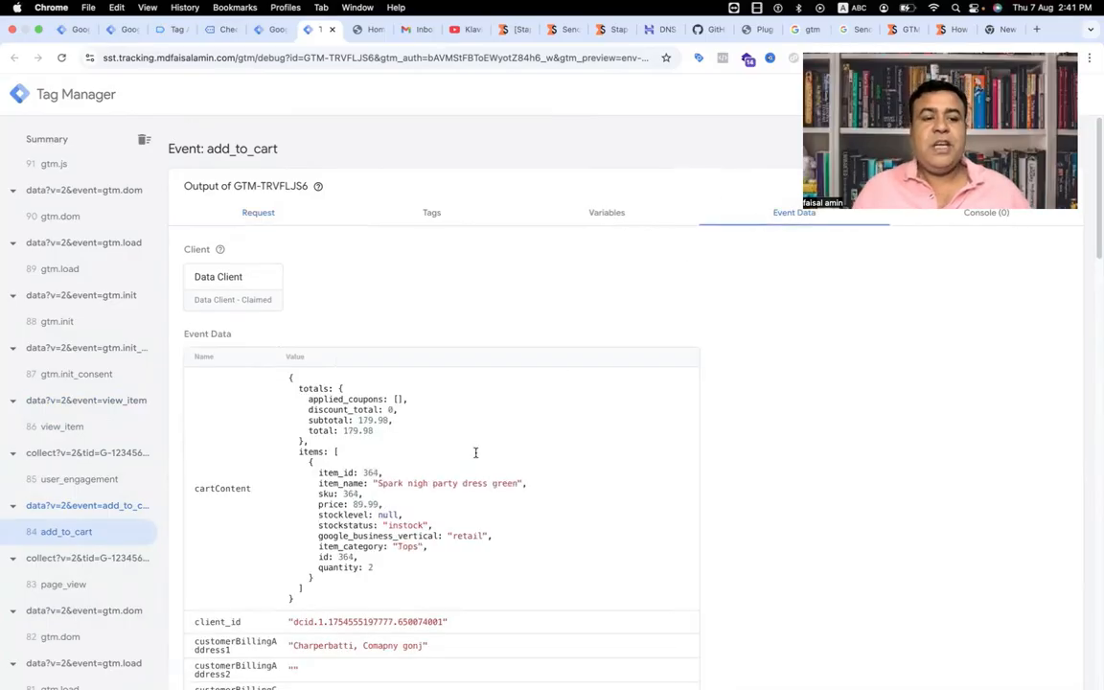
{"action": "scroll", "coordinate": [475, 451], "scroll_direction": "down", "scroll_amount": 3}
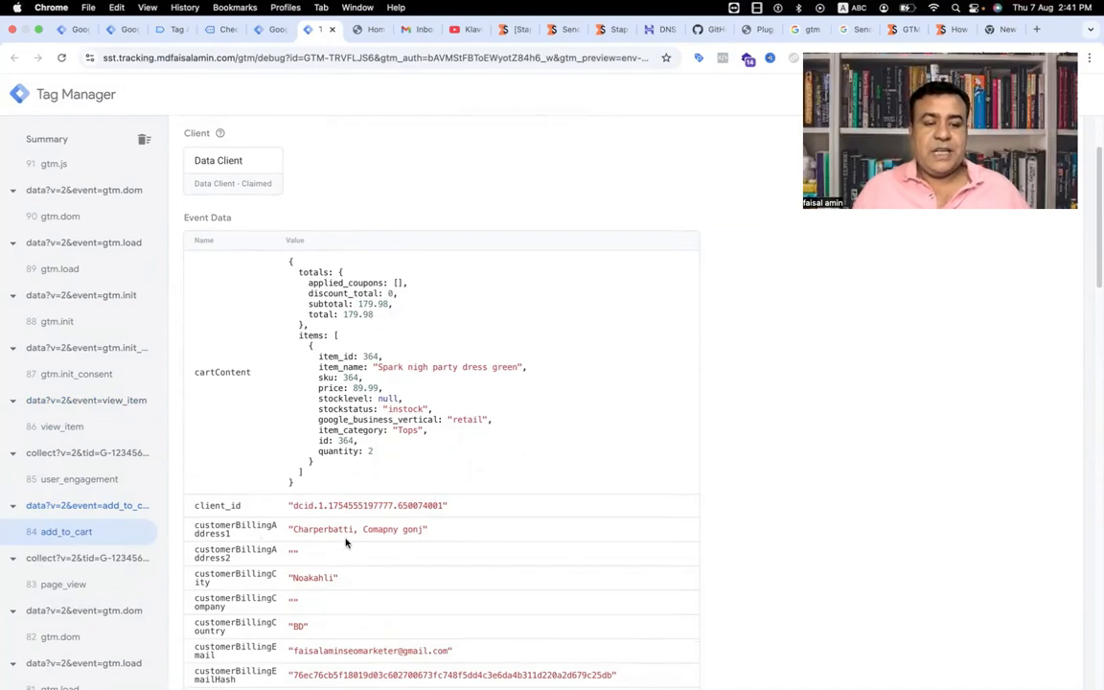
{"action": "scroll", "coordinate": [345, 536], "scroll_direction": "down", "scroll_amount": 3}
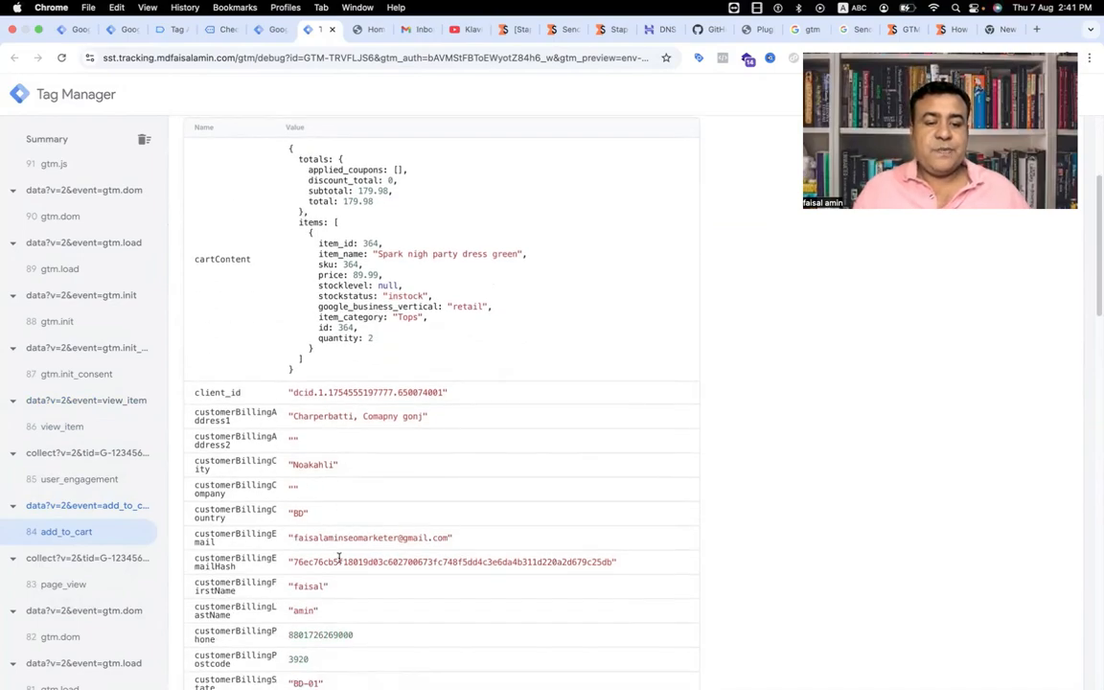
{"action": "scroll", "coordinate": [337, 555], "scroll_direction": "down", "scroll_amount": 5}
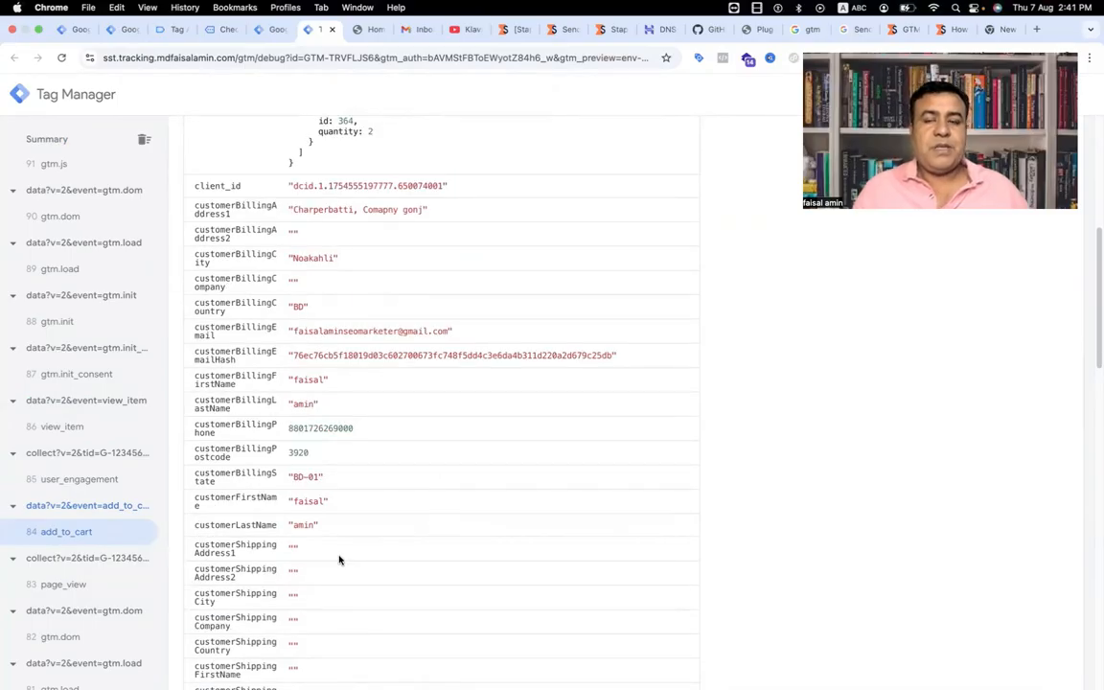
{"action": "scroll", "coordinate": [338, 555], "scroll_direction": "down", "scroll_amount": 8}
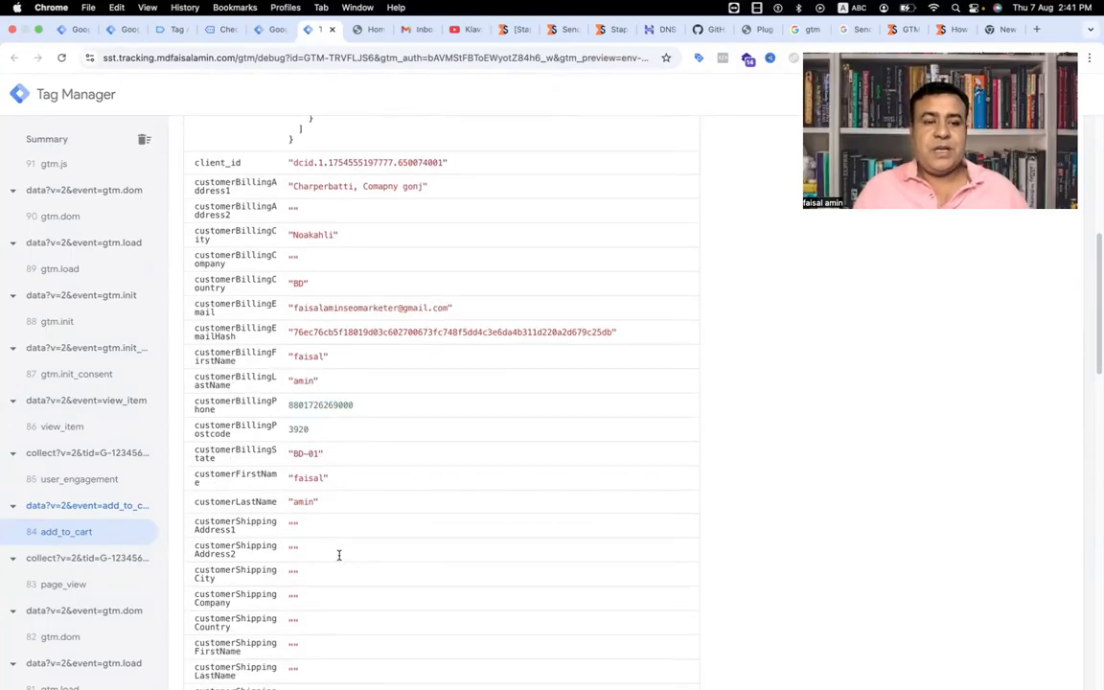